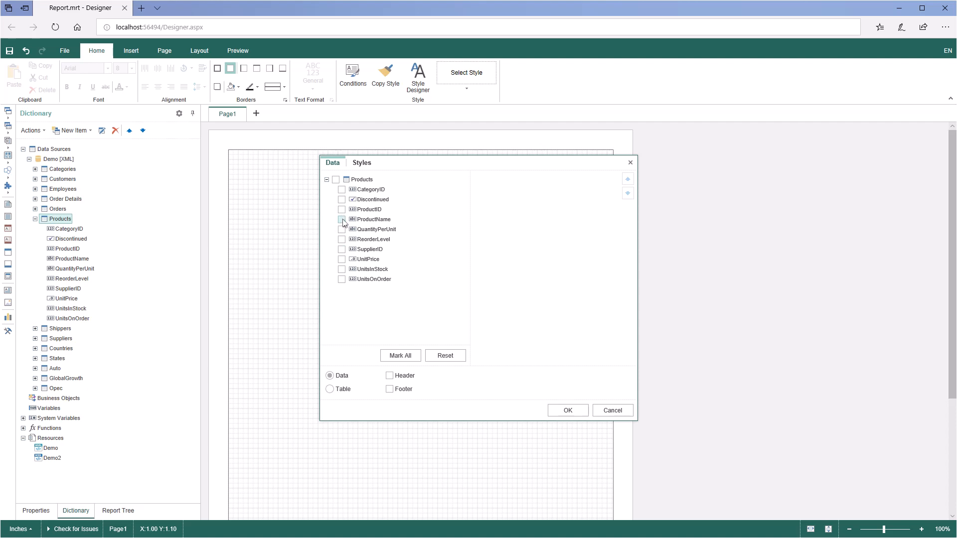
Step: Create a data band from the Products source with the ProductName, UnitPrice, UnitsOnOrder and UnitsInStock fields, in that order
click(342, 220)
click(342, 260)
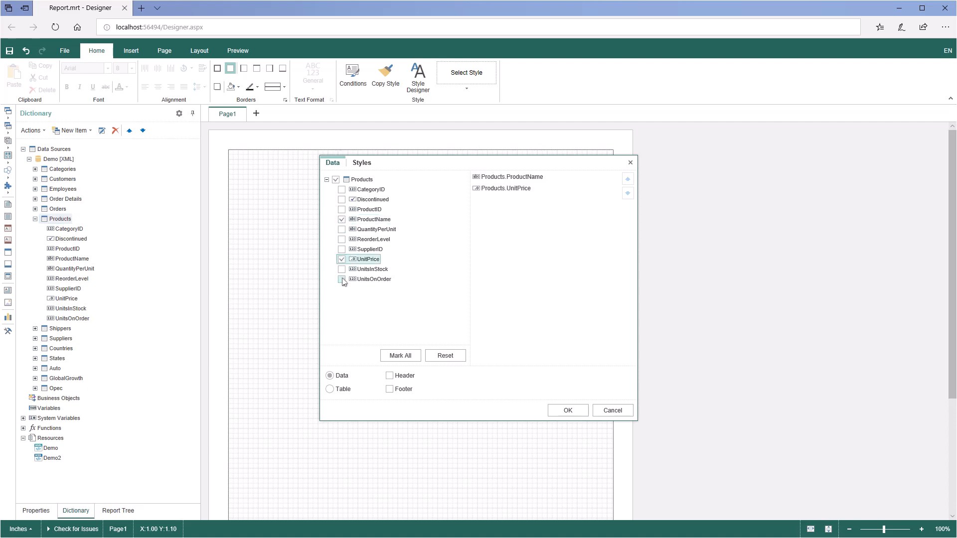
click(342, 279)
click(342, 270)
click(570, 411)
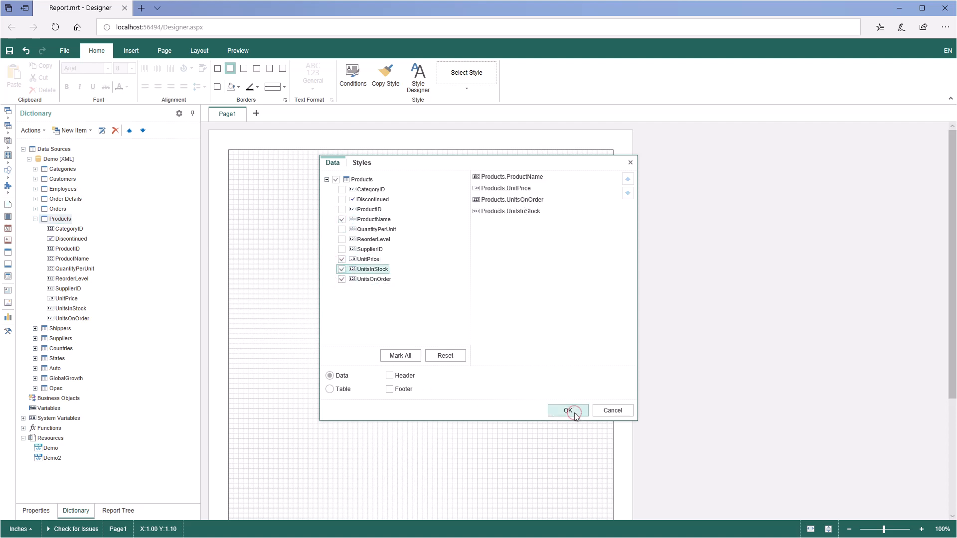
Step: Apply the Number text format to both the UnitPrice and UnitsOnOrder text components in the data band
click(36, 510)
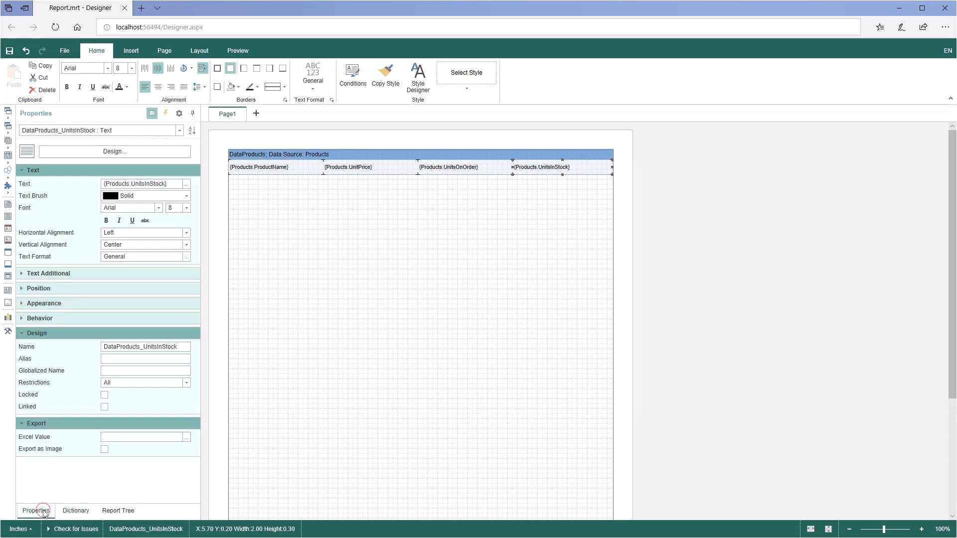
click(411, 172)
ctrl+click(435, 169)
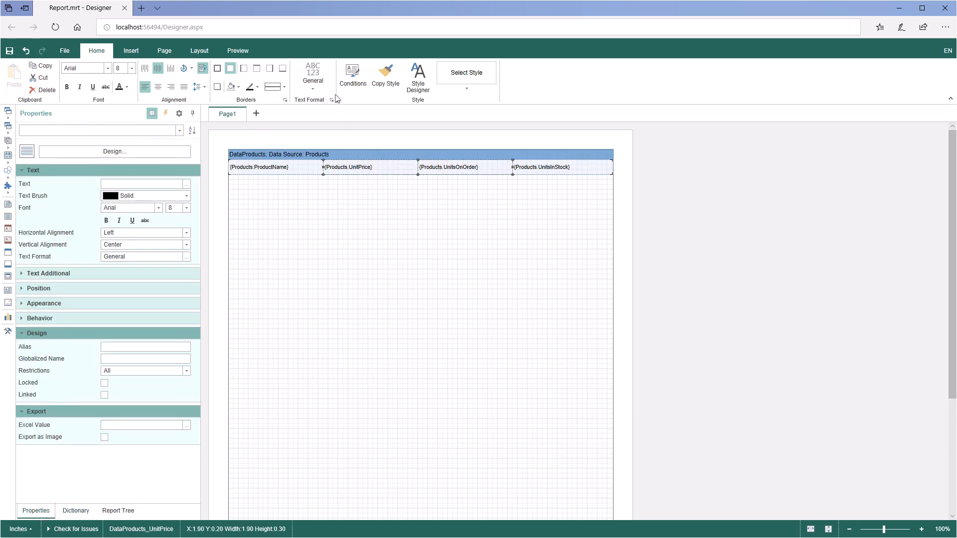
click(332, 101)
click(369, 226)
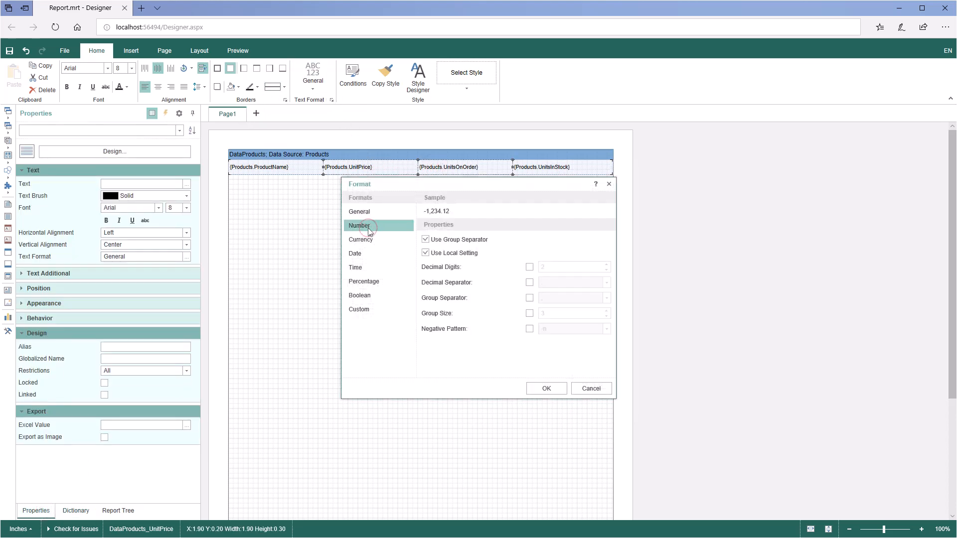
click(538, 389)
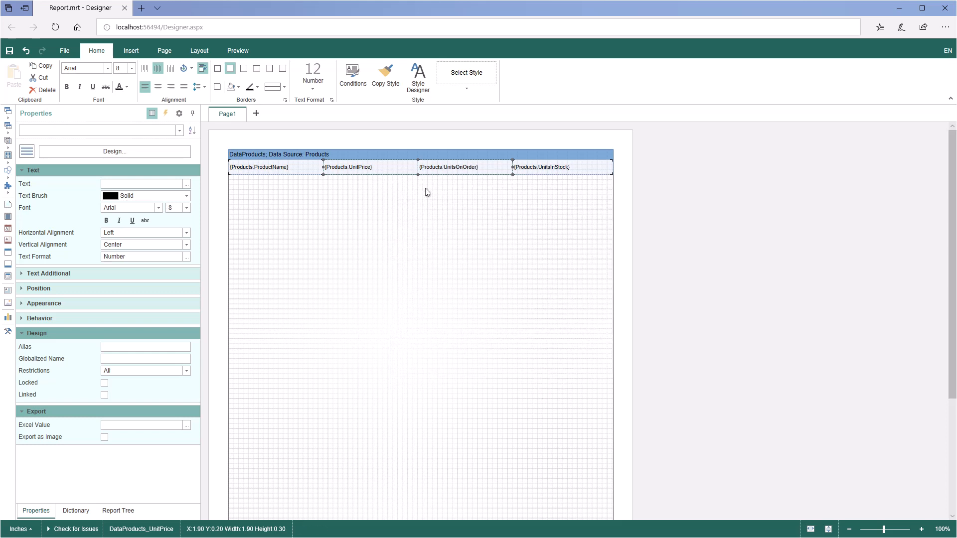
Step: Select the UnitsInStock component, preview the report and look through the product rows on the first page
click(568, 173)
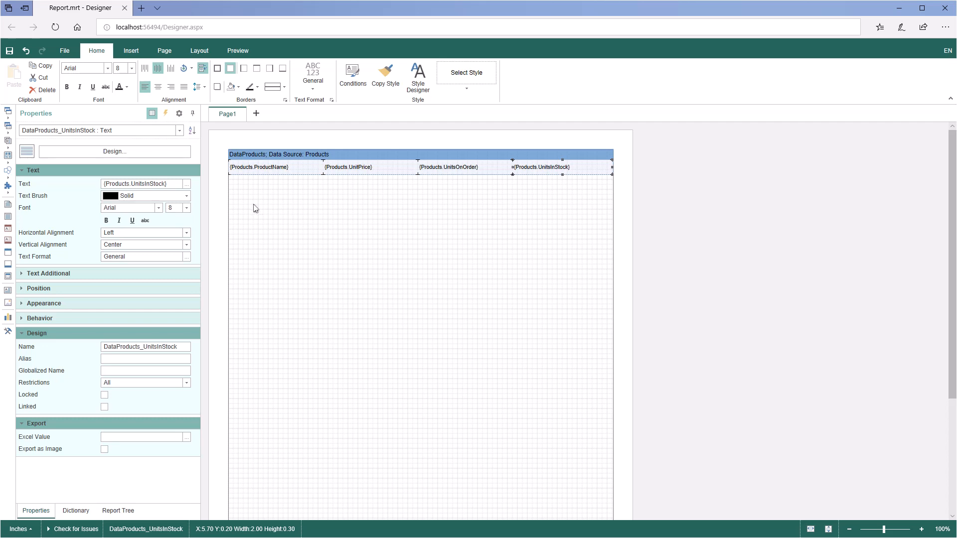
click(238, 52)
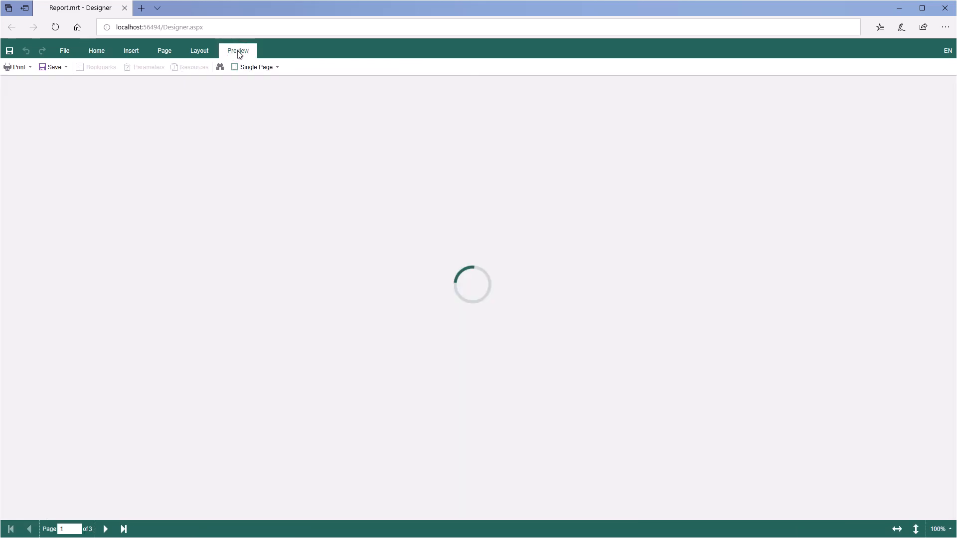
scroll(293, 172, down, 3)
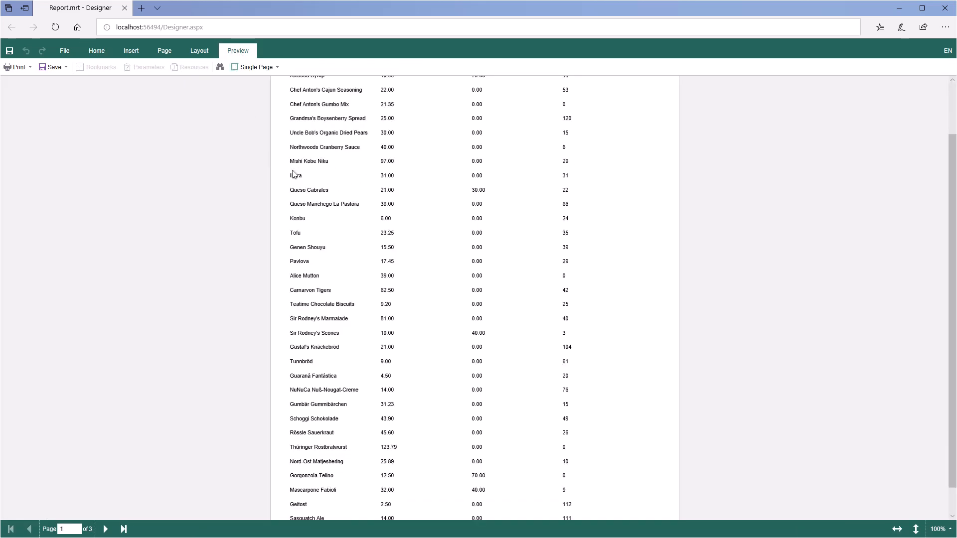
scroll(293, 172, up, 3)
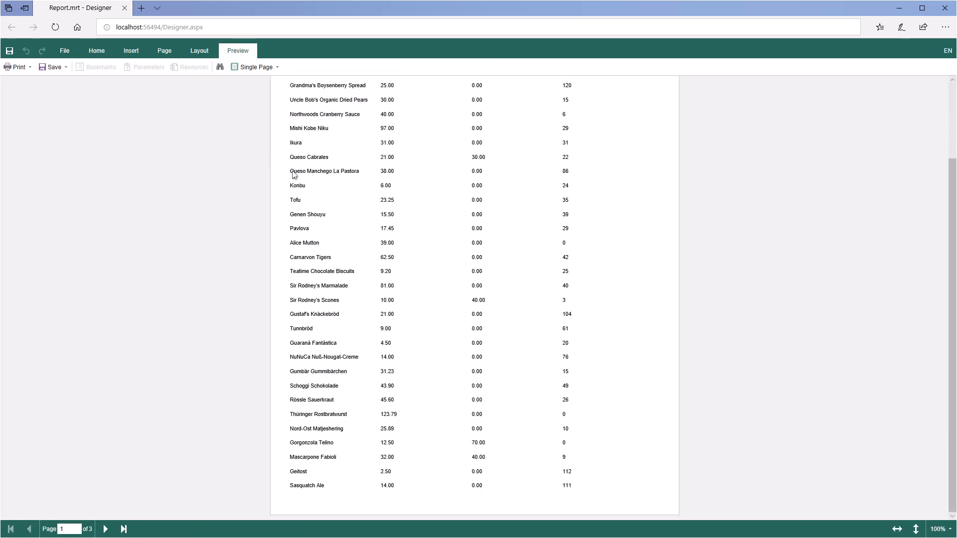
Step: Export all report pages to a Microsoft Excel file with the default settings, open Report.xlsx to view it and close it
click(53, 67)
click(80, 196)
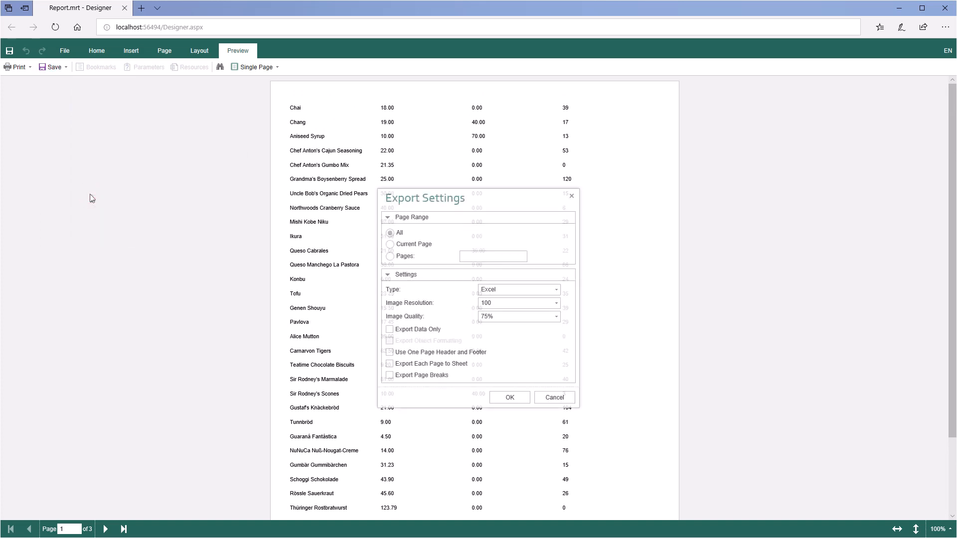
click(504, 398)
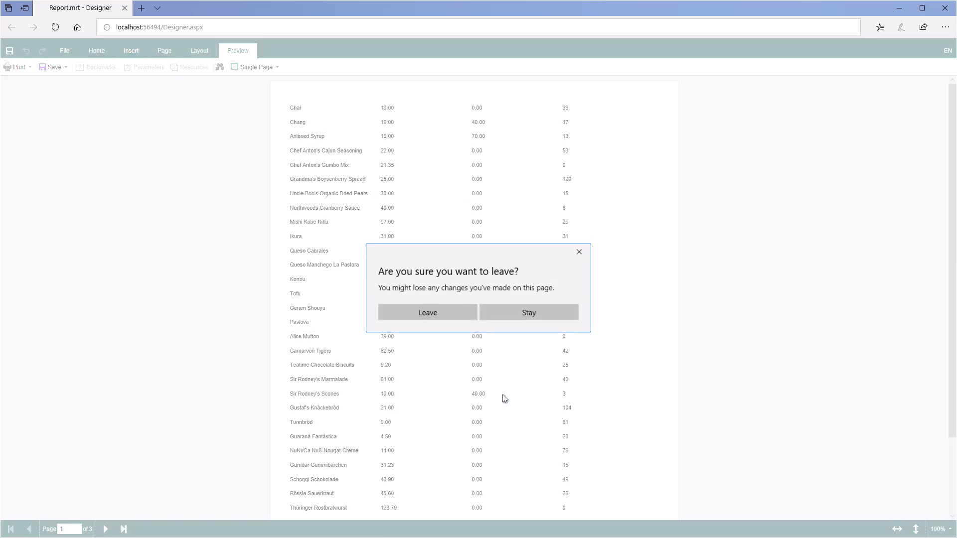
click(434, 313)
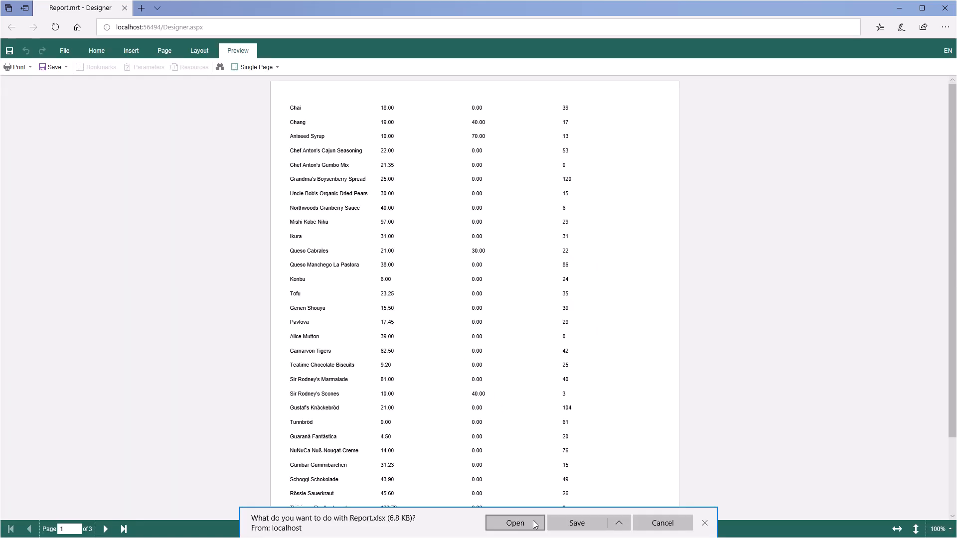
click(515, 522)
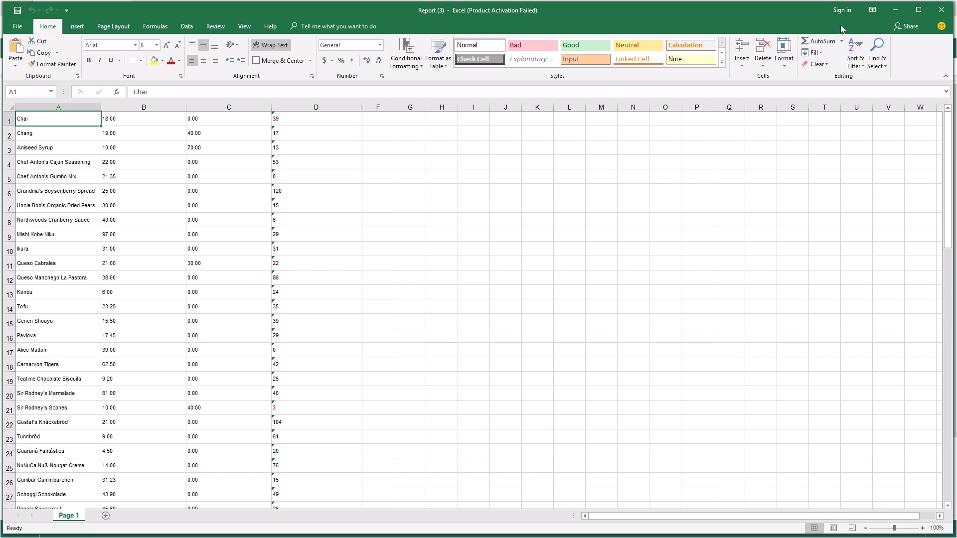
click(943, 11)
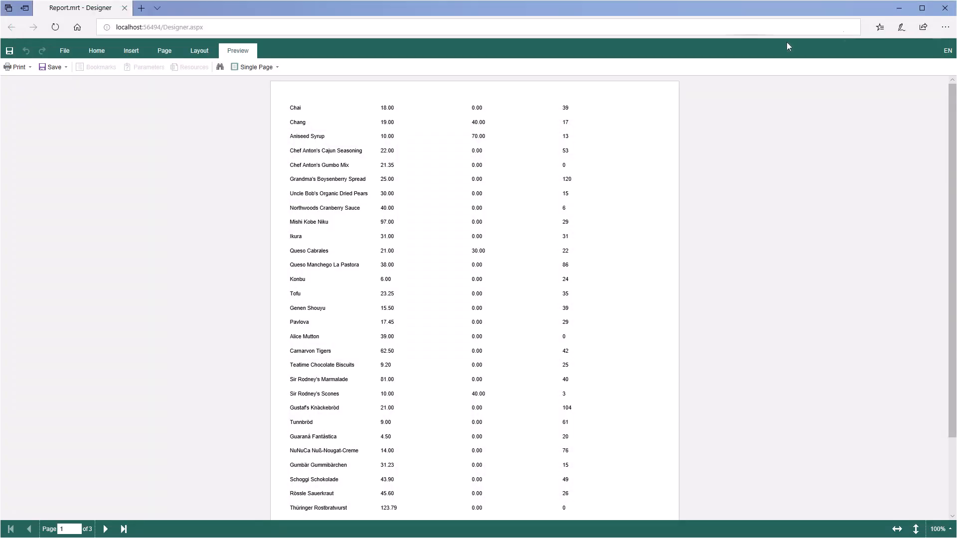
Step: Give the UnitsInStock component the Number text format and set its Excel Value expression to =B{Line}*C{Line}
click(93, 54)
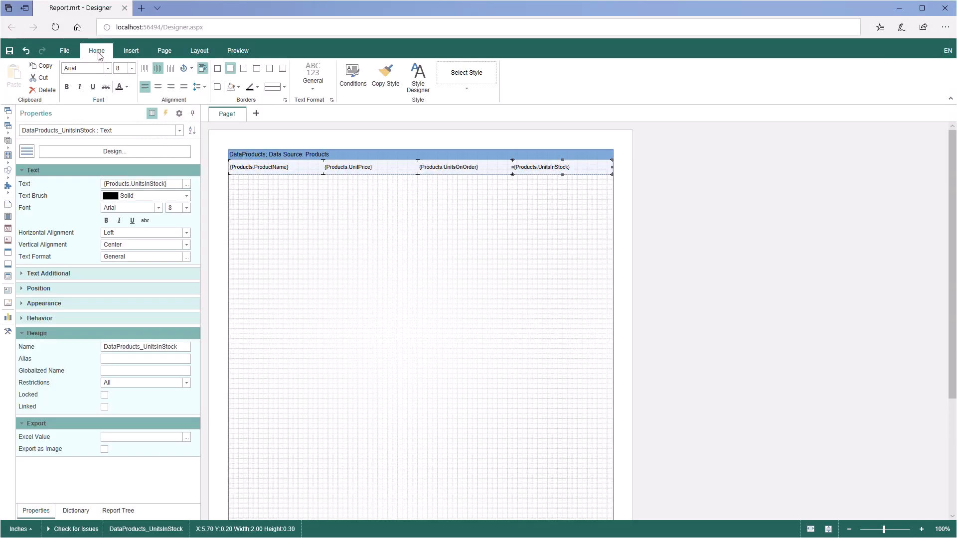
click(332, 100)
click(381, 226)
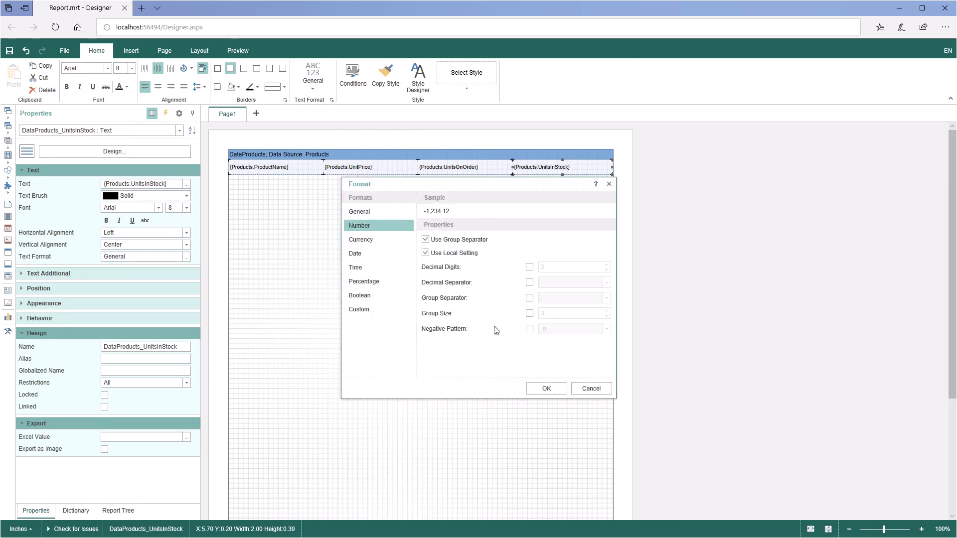
click(545, 391)
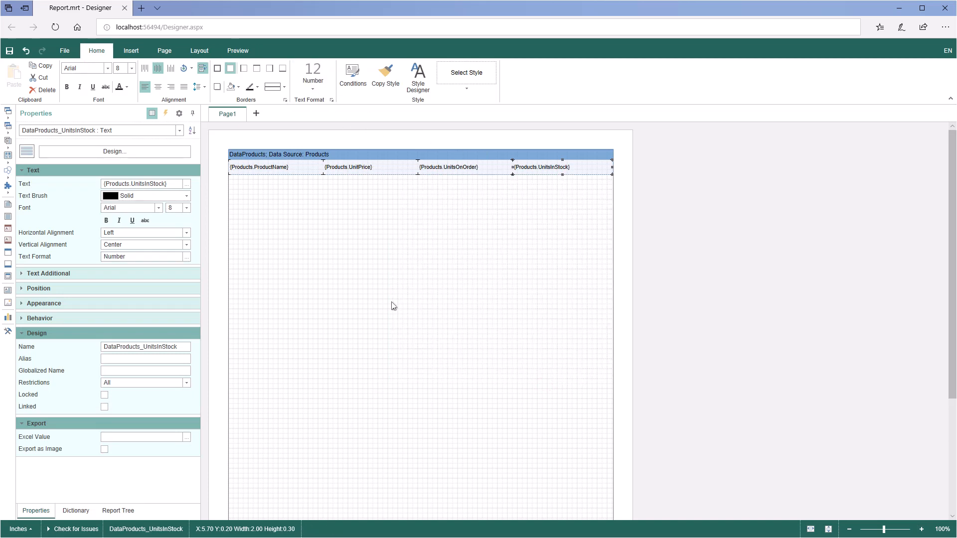
click(188, 438)
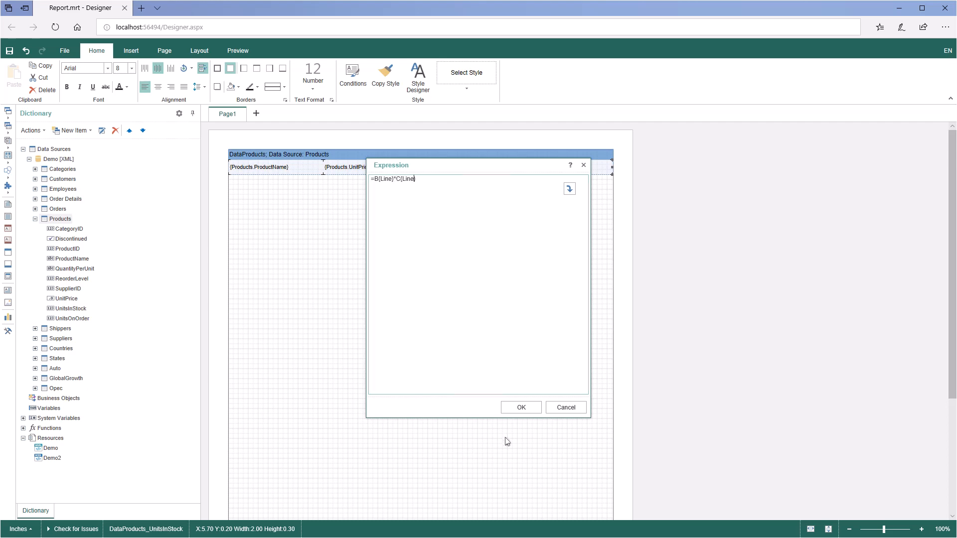
click(524, 412)
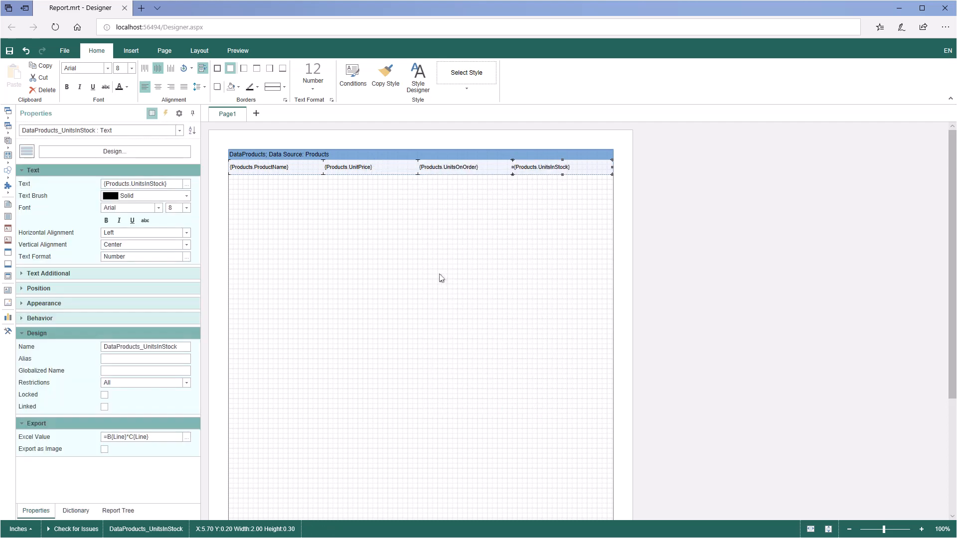
Step: Preview the updated report, export all pages to Microsoft Excel with the default settings and open the resulting Report.xlsx
click(238, 50)
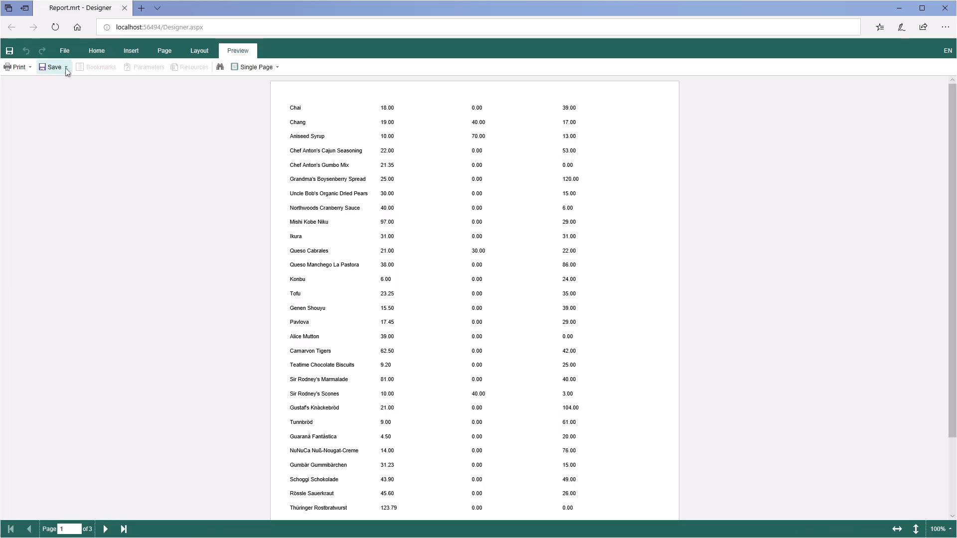
click(64, 68)
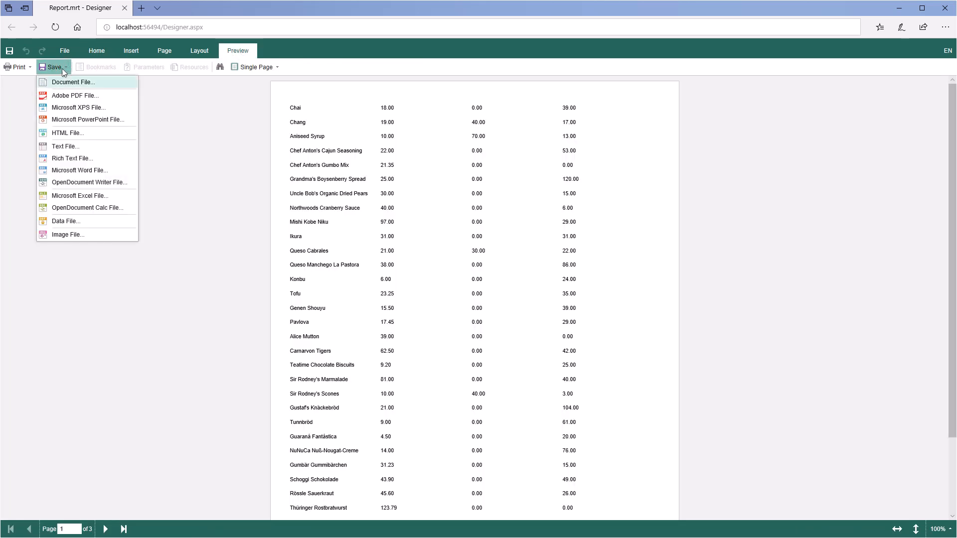
click(75, 199)
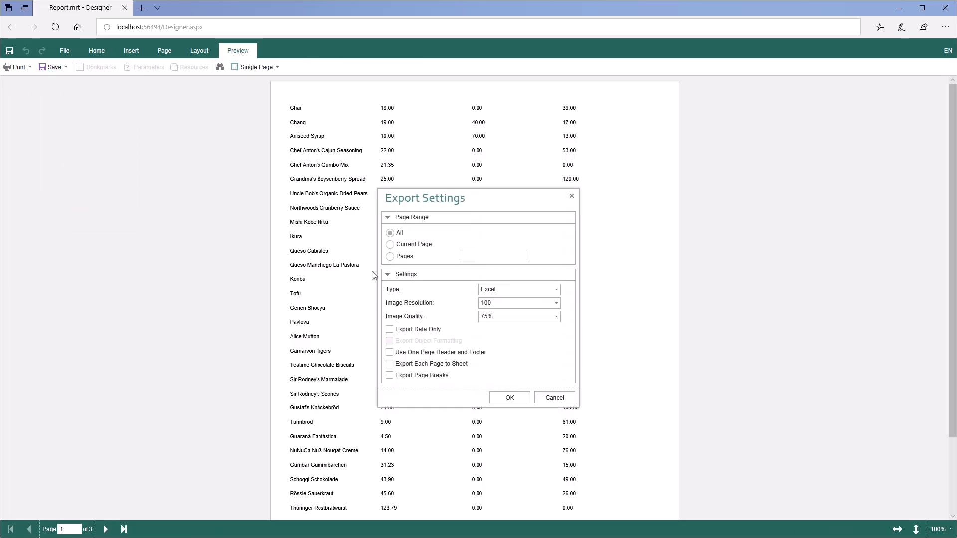
click(492, 398)
click(444, 313)
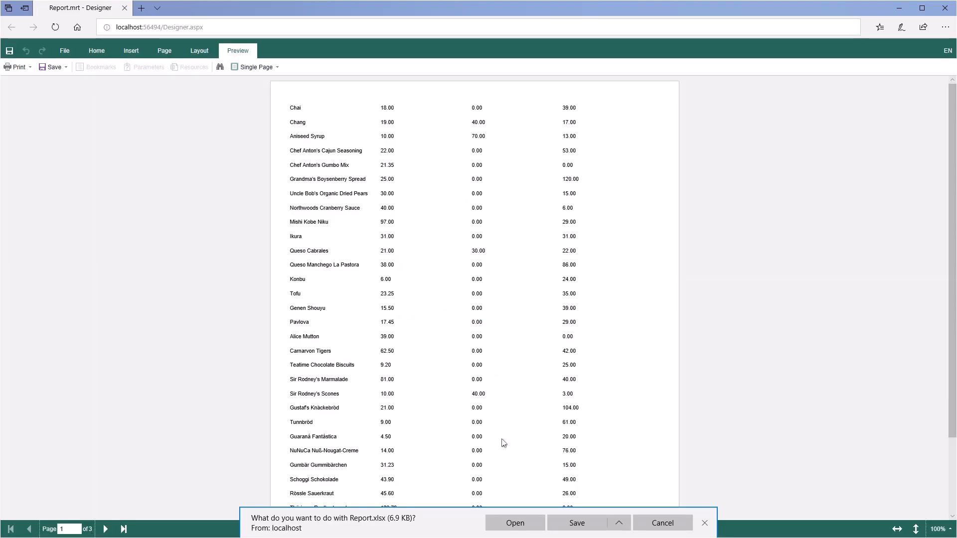
click(515, 523)
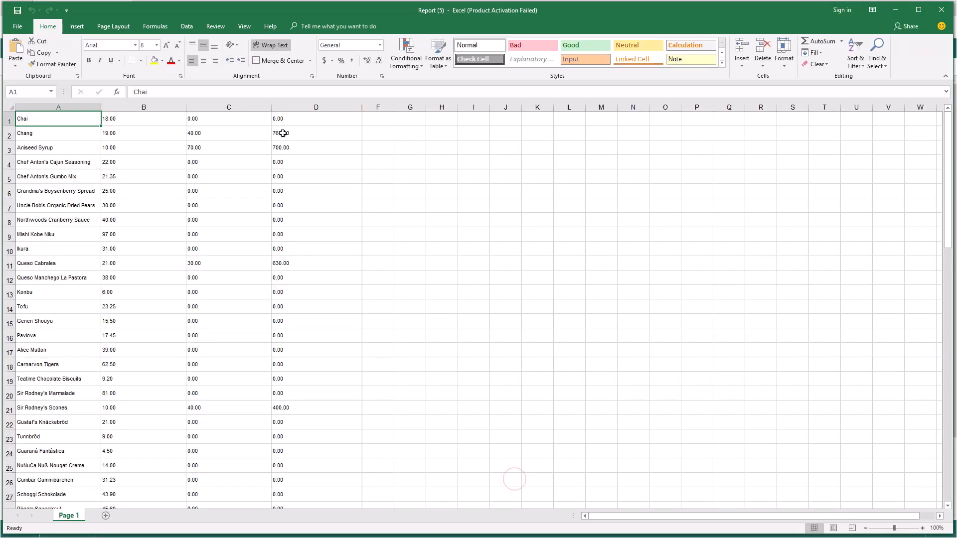
Step: Examine the formulas in cells D2 and D3 and the calculated rows down the sheet, and close the workbook
click(282, 133)
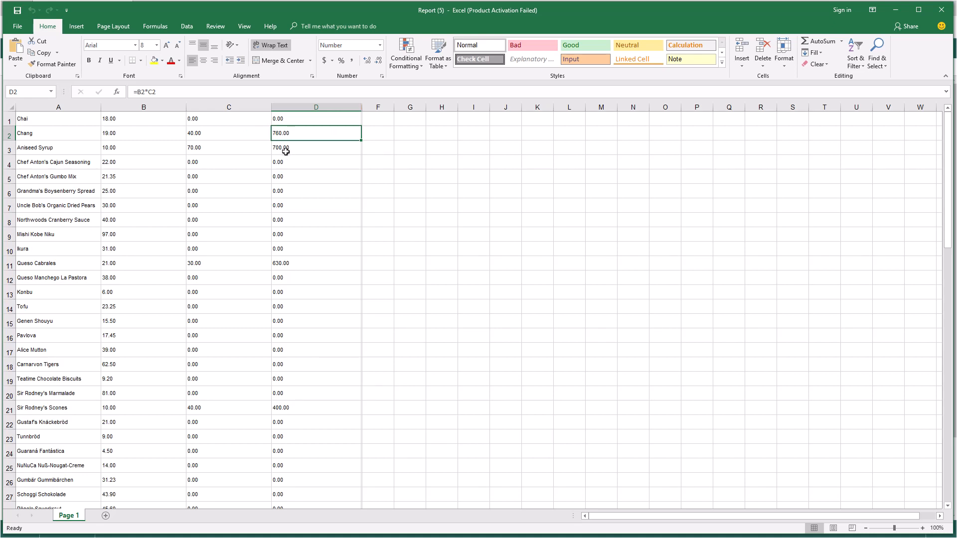
click(286, 150)
scroll(287, 168, down, 6)
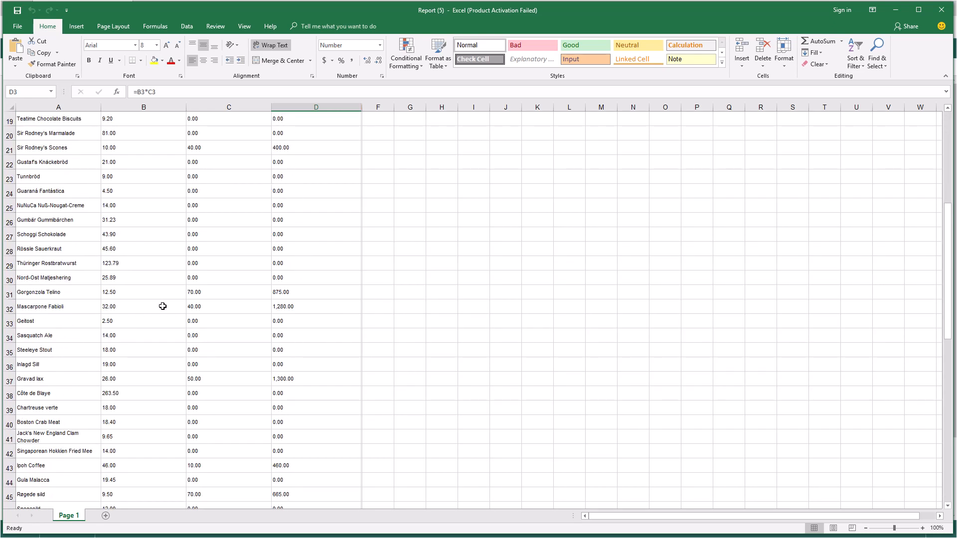
click(162, 306)
scroll(220, 308, down, 14)
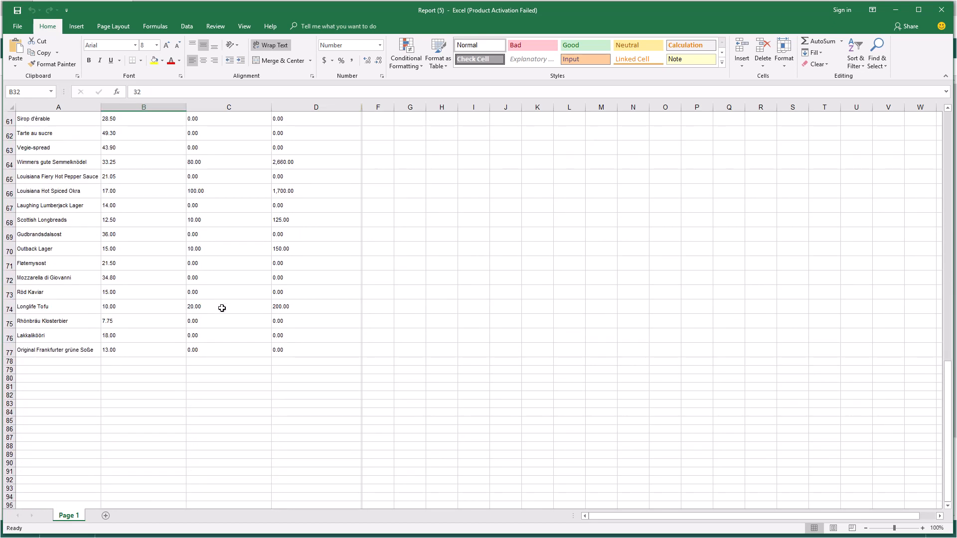
scroll(222, 308, down, 3)
scroll(222, 308, up, 20)
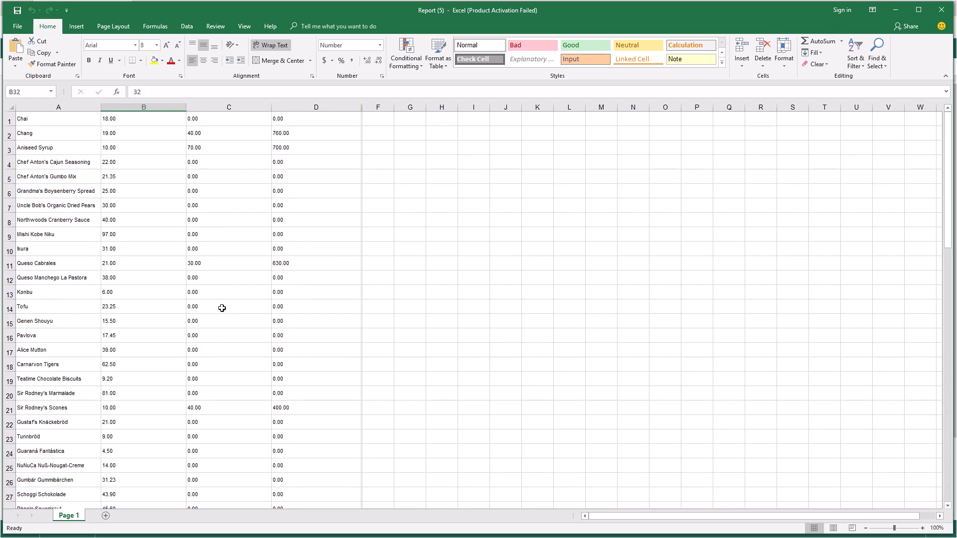
click(941, 9)
Step: Insert a Report Title band above the Products data band and increase its height to 0.6 inches
click(95, 53)
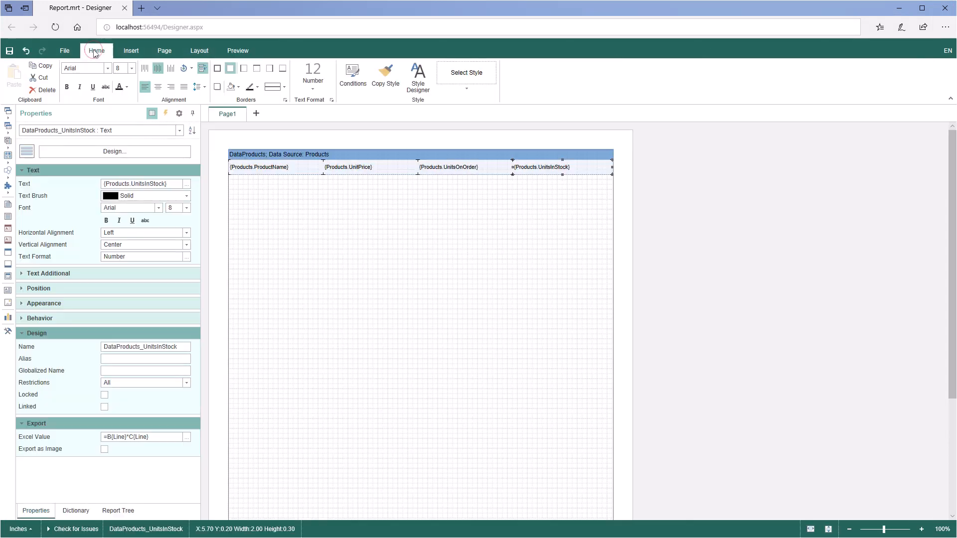
click(131, 51)
click(57, 89)
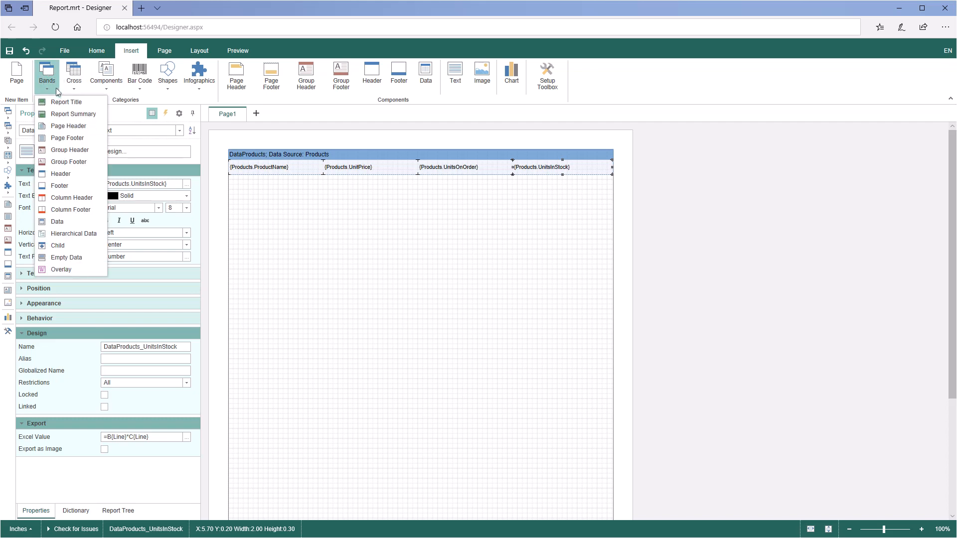
click(67, 102)
click(390, 197)
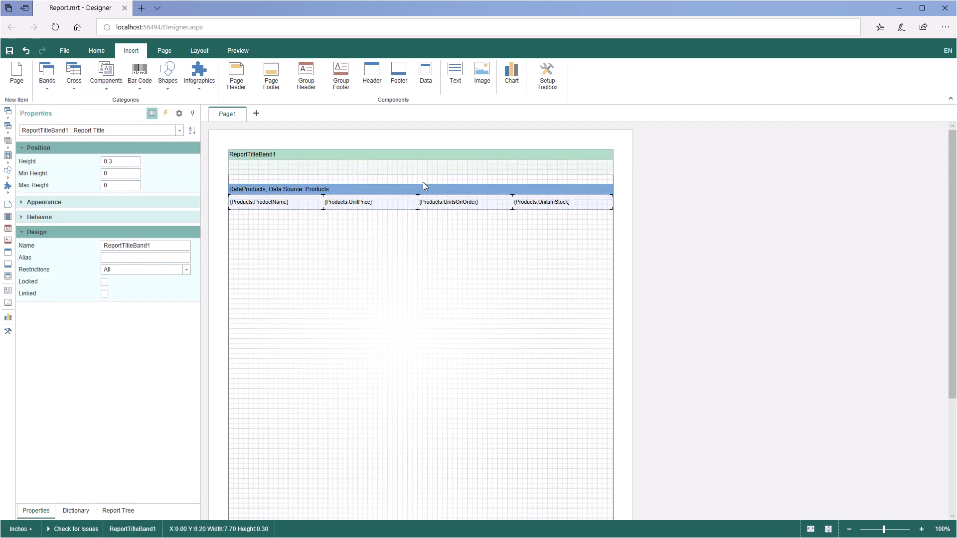
drag(423, 184, 422, 200)
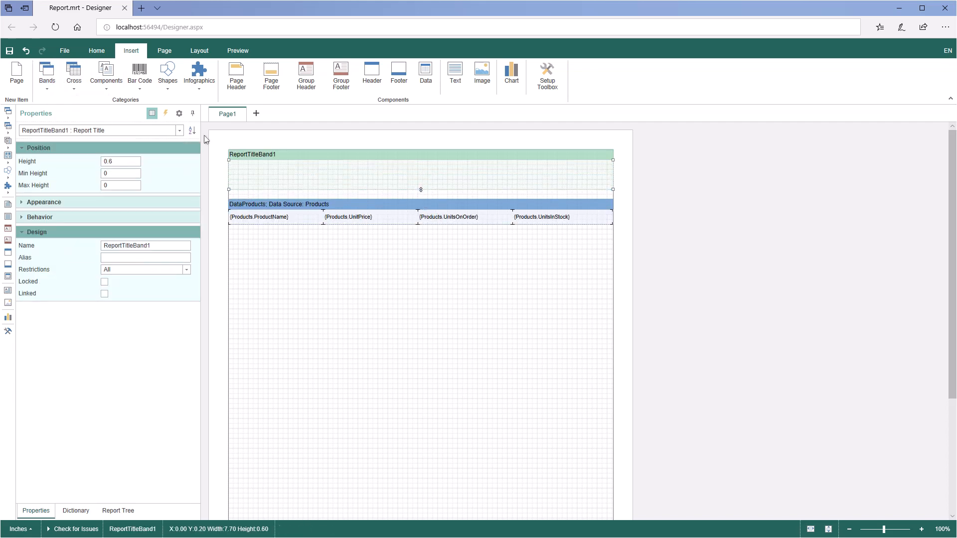
Step: Add a text component reading "Title" that fills the whole Report Title band, 7.7 by 0.6 inches
click(106, 82)
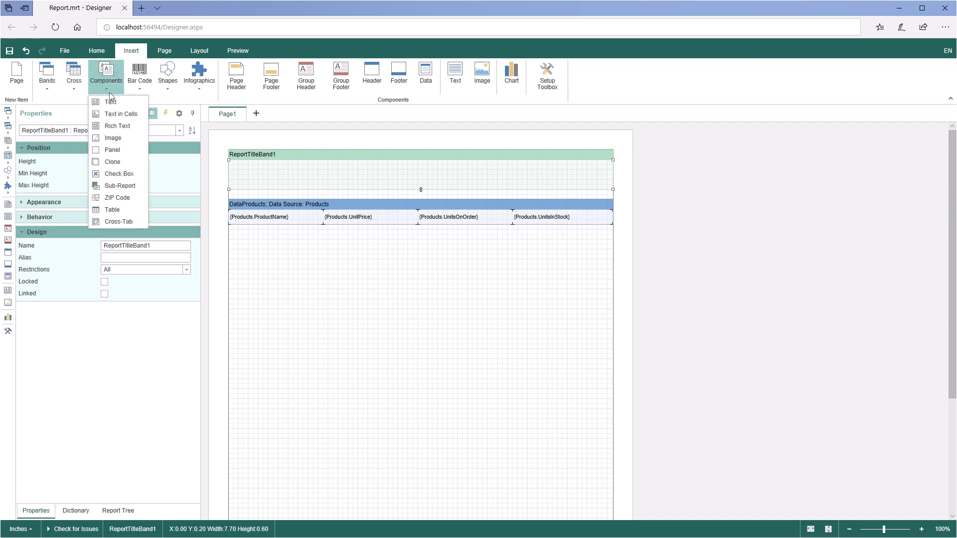
click(111, 103)
drag(229, 160, 611, 187)
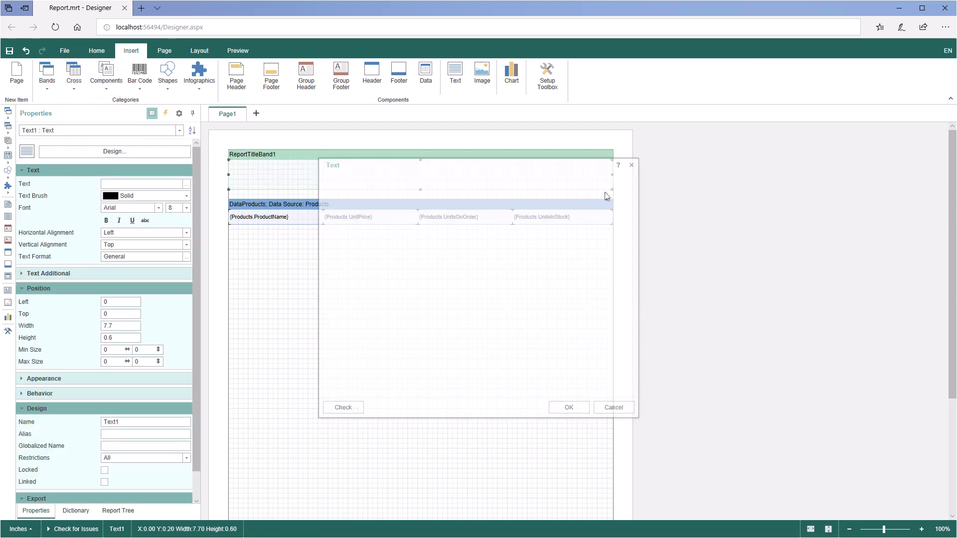
click(567, 408)
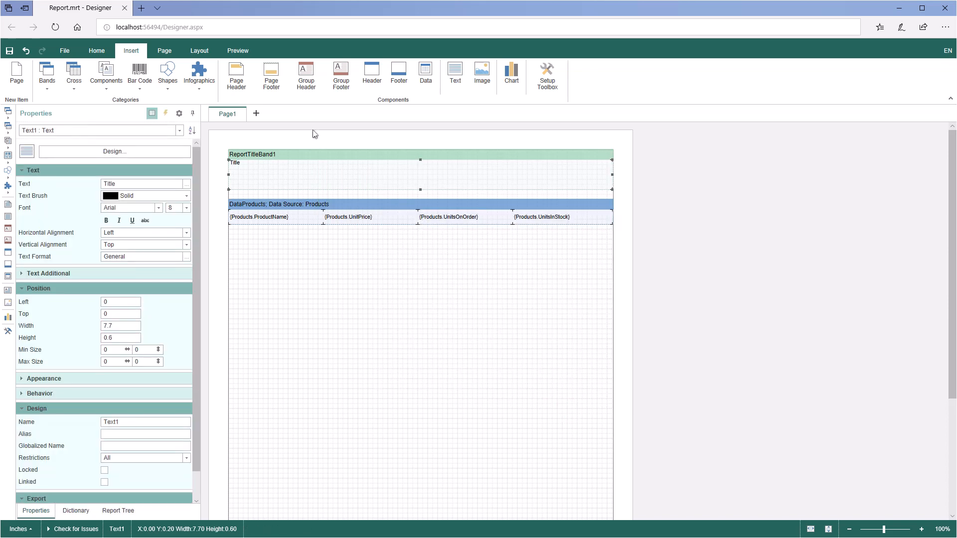
Step: Center the title text horizontally and vertically and set its font to Segoe UI
click(104, 53)
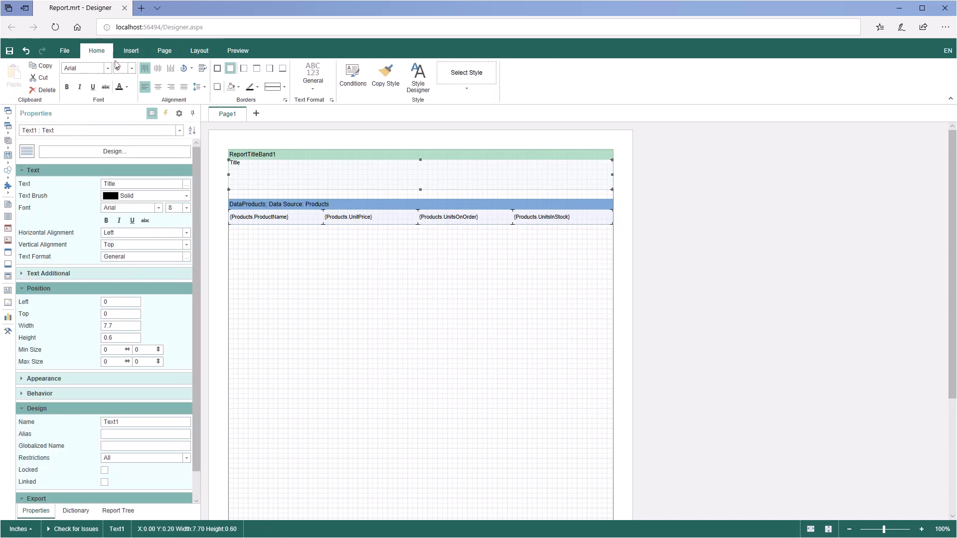
click(158, 68)
click(158, 87)
click(107, 67)
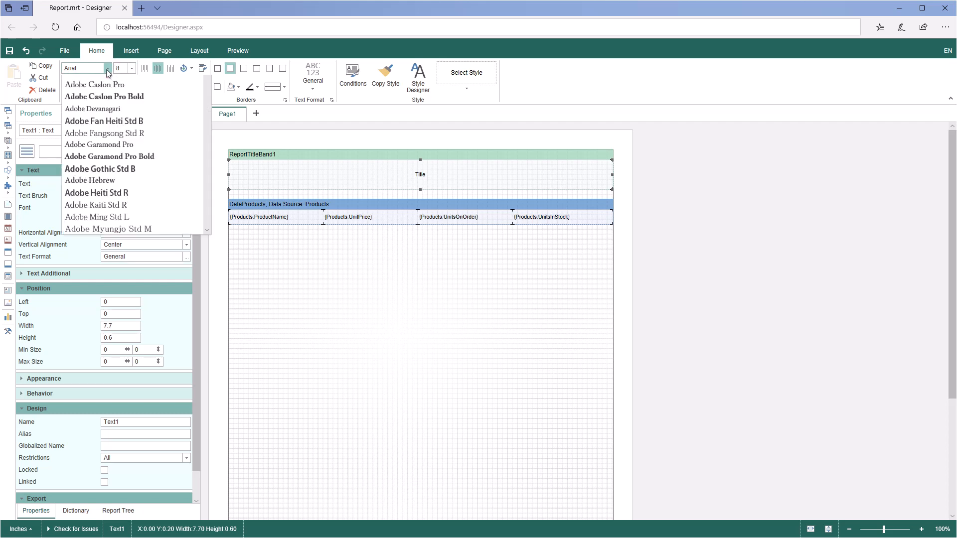
drag(208, 91, 207, 215)
click(131, 258)
Step: Try font sizes 72 and 48 on the title text, settle on 36 and deselect the component
click(132, 69)
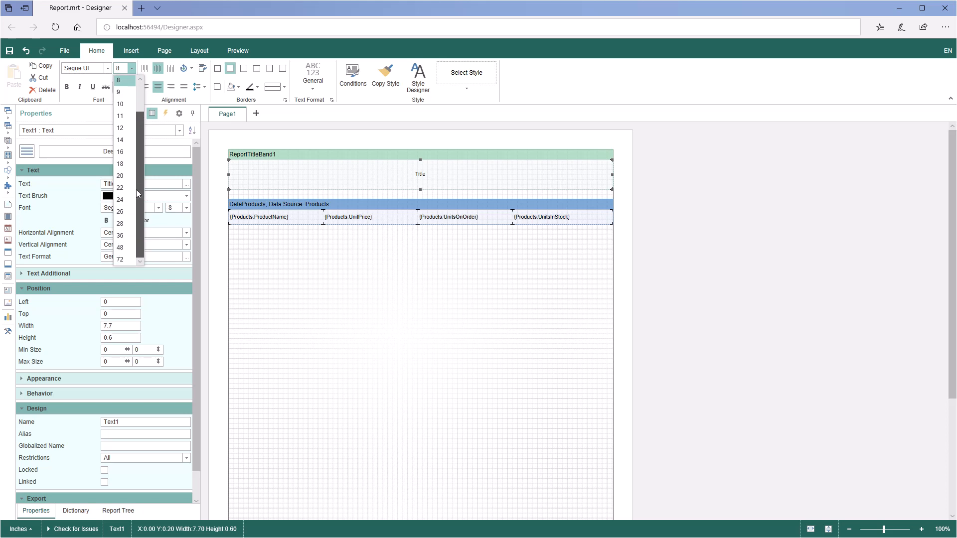
click(121, 259)
click(132, 69)
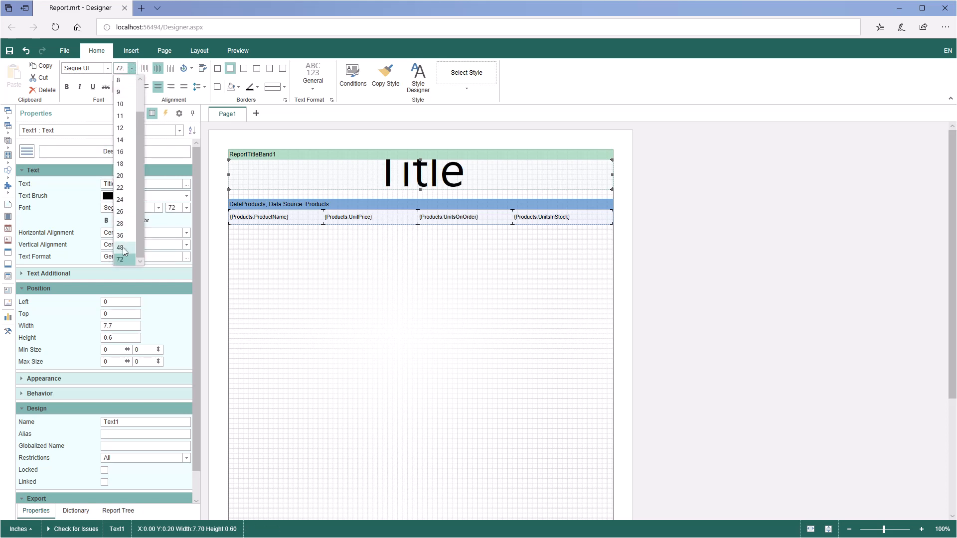
click(139, 249)
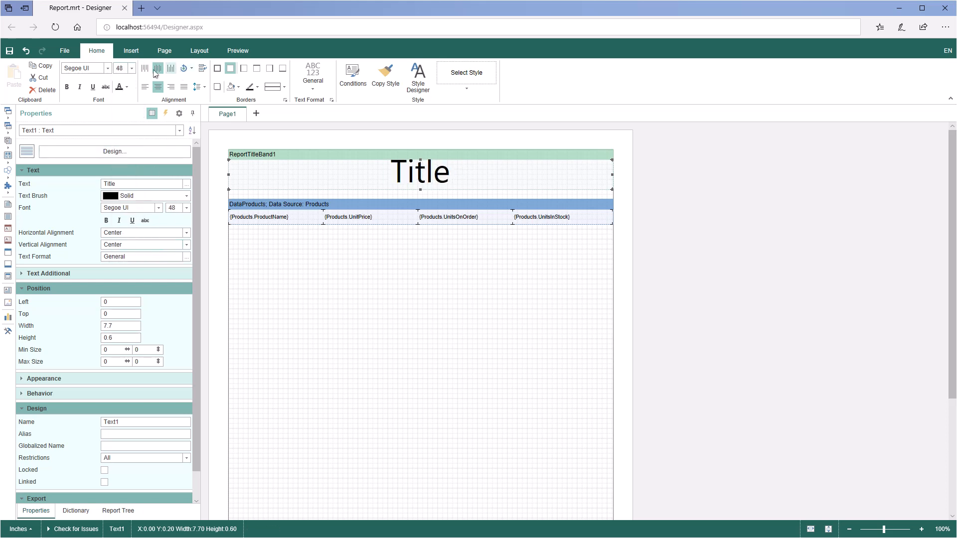
click(131, 68)
click(120, 235)
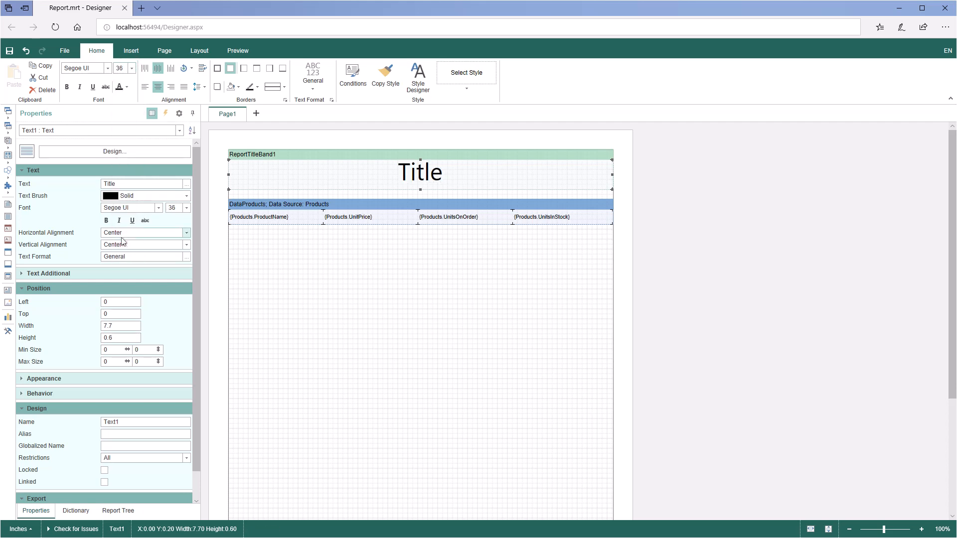
click(325, 236)
Step: Insert a panel about 3.5 by 4.4 inches in the empty page area below the Products data band
click(132, 50)
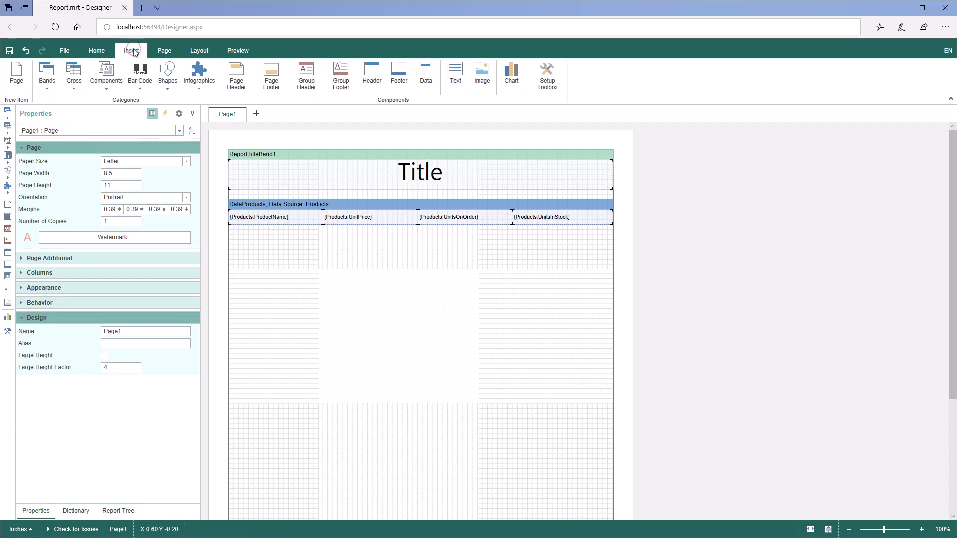
click(100, 82)
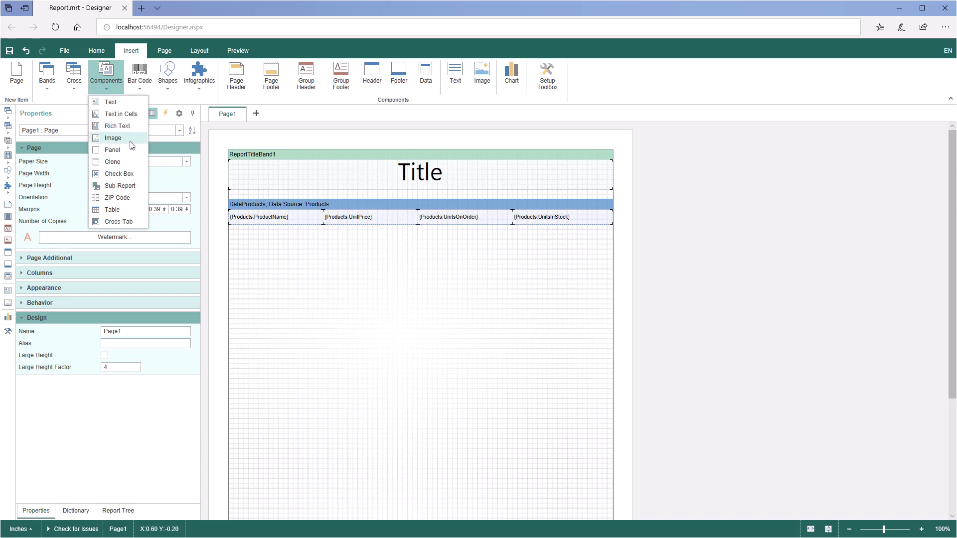
click(121, 151)
mouse_move(424, 252)
mouse_down()
mouse_move(563, 343)
mouse_move(598, 474)
mouse_up()
Step: Enlarge the panel to about 4.9 by 8 inches and move the Products data band into it
click(849, 529)
click(849, 530)
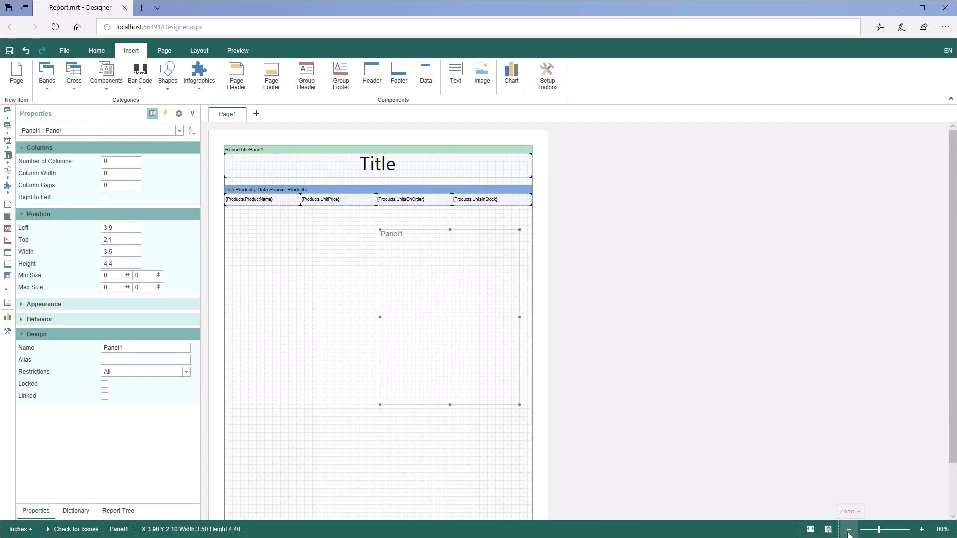
click(849, 529)
click(337, 182)
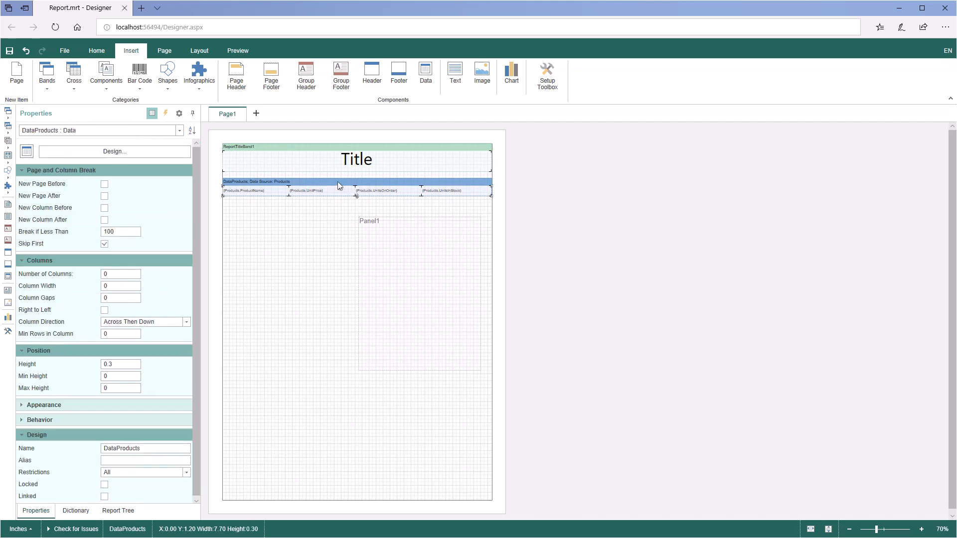
click(388, 253)
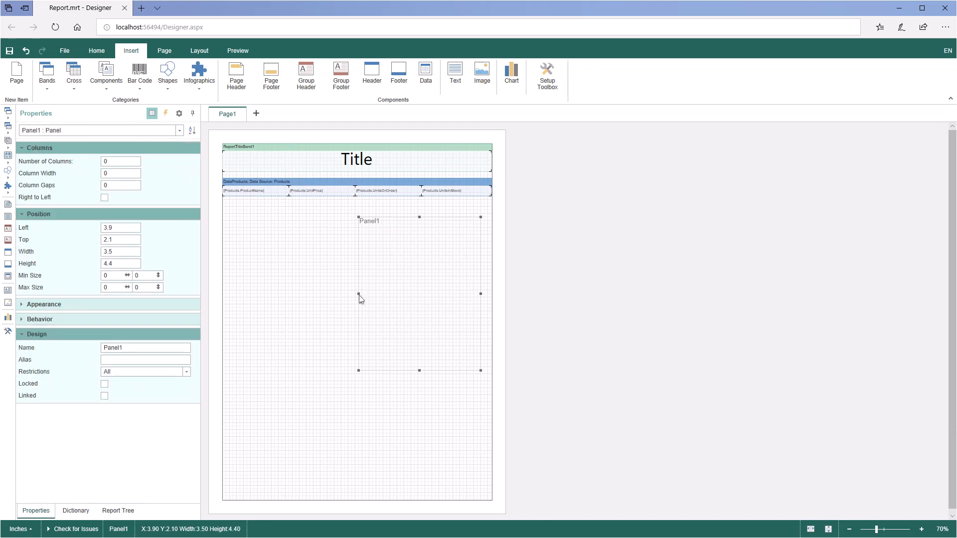
drag(359, 295, 310, 294)
drag(395, 371, 408, 500)
drag(358, 183, 425, 249)
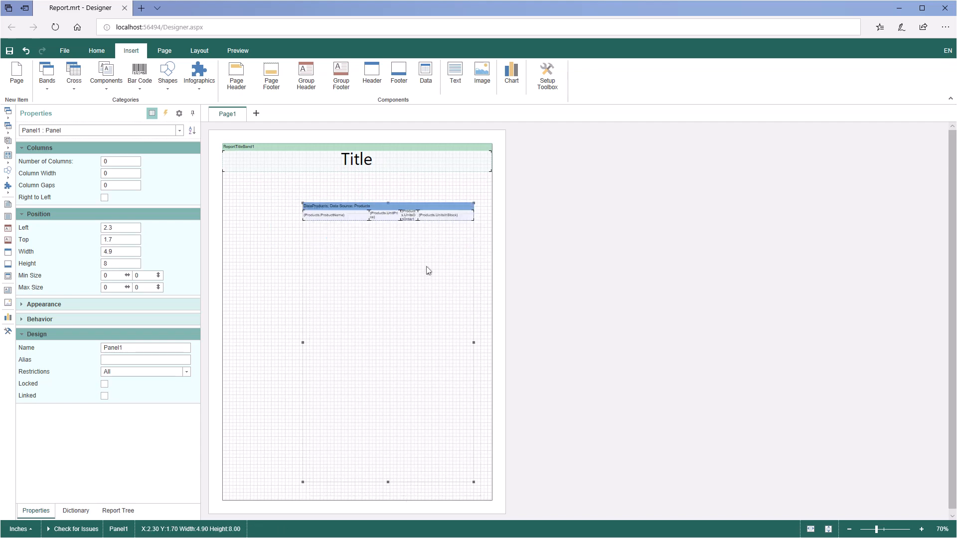
Step: Extend the panel up to the title band and out to the page's right and bottom margins, about 5.4 by 9.2 inches
drag(388, 203, 383, 179)
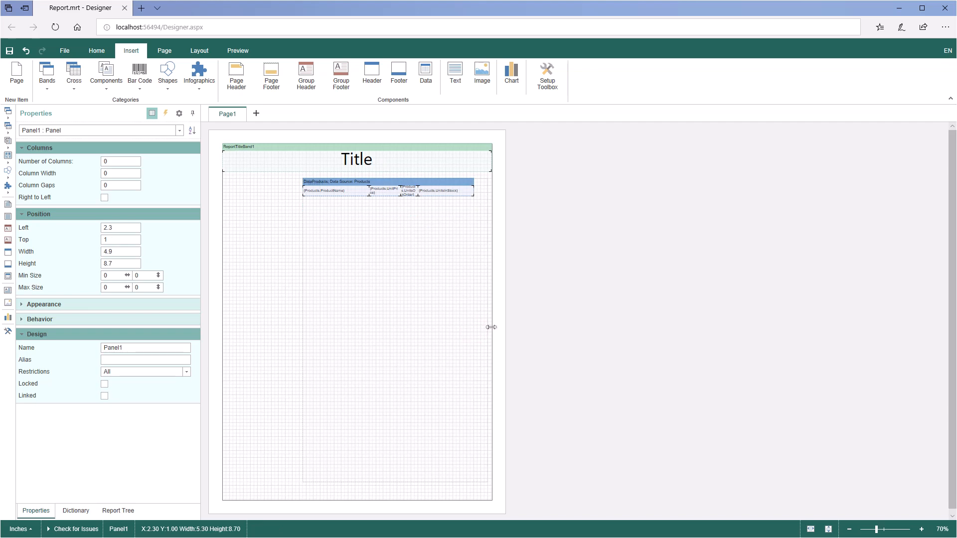
drag(491, 327, 492, 327)
drag(397, 482, 397, 497)
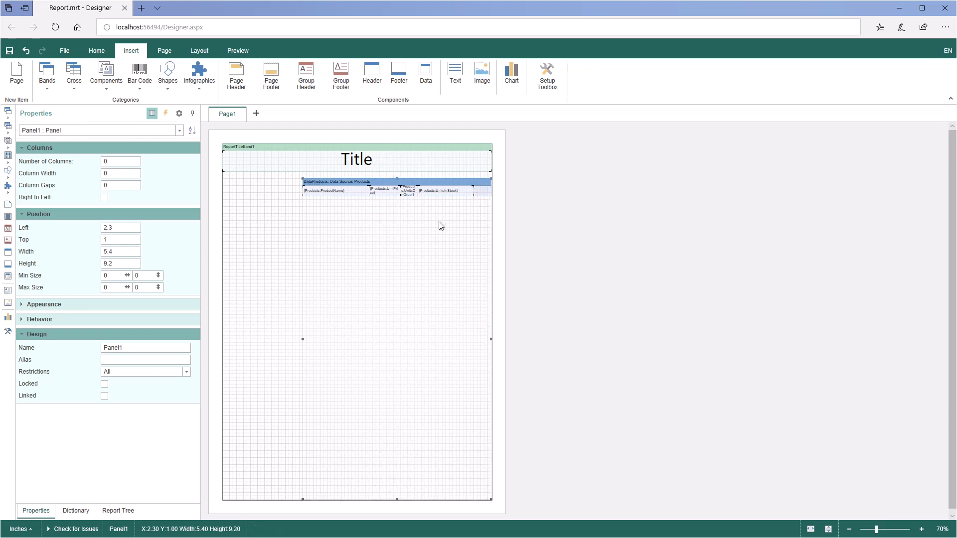
Step: Resize the data band's text components to span the panel's width, with ProductName about 2.1 inches and UnitsInStock about 1.1 inches wide
drag(443, 192, 374, 190)
click(359, 193)
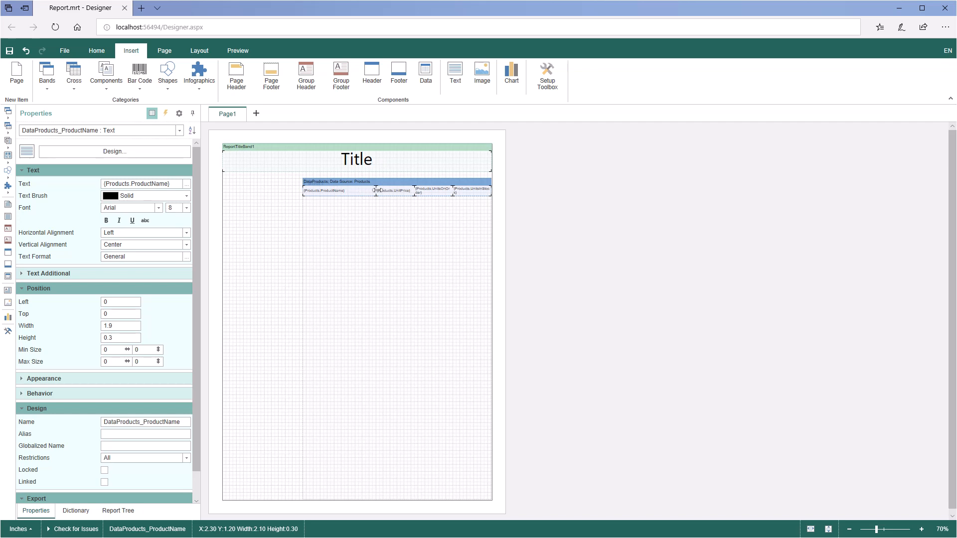
click(382, 222)
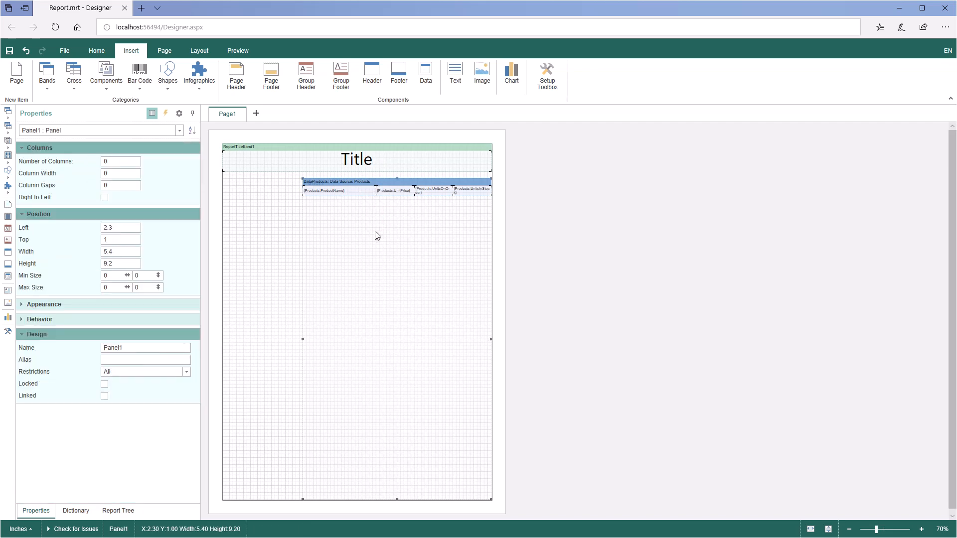
Step: Preview the report with its title and panel, export it to Microsoft Excel with the default settings and open Report.xlsx
click(228, 51)
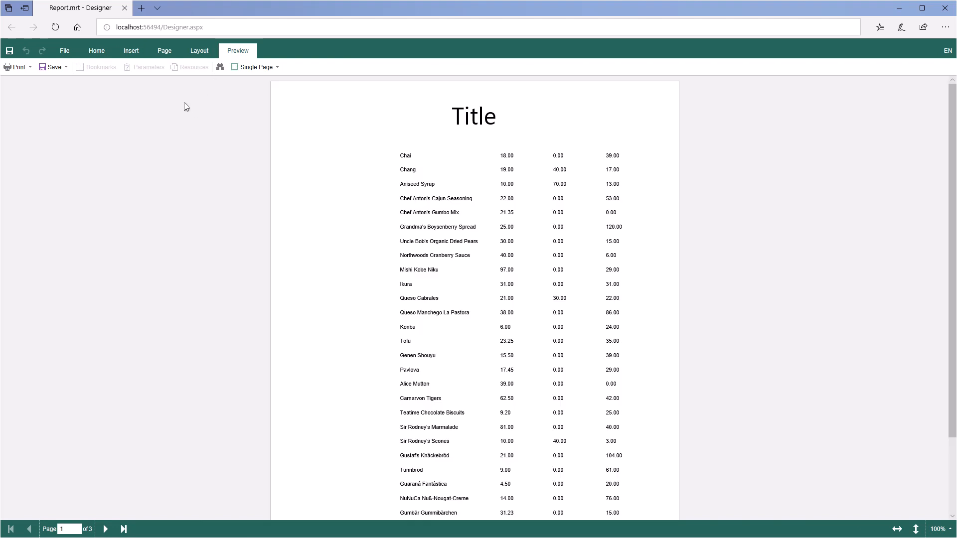
click(53, 67)
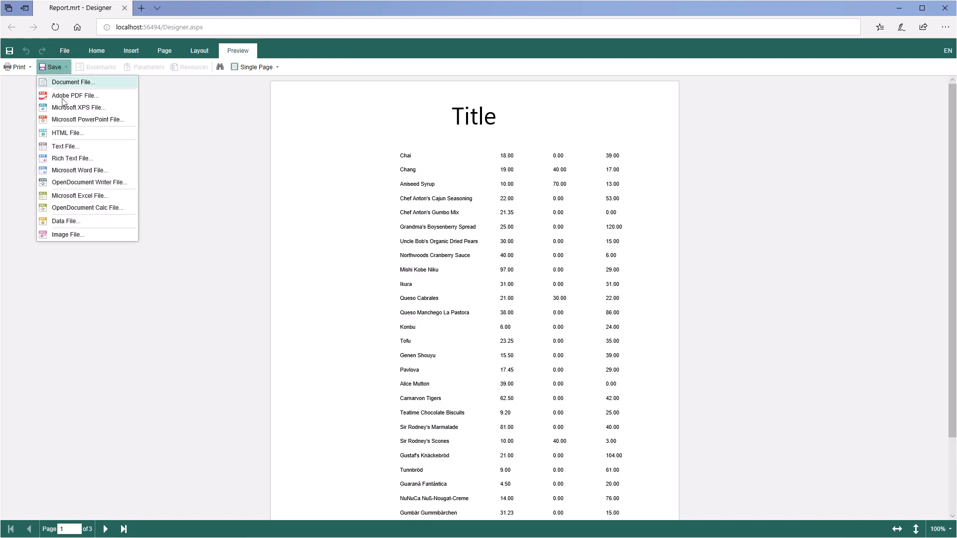
click(74, 196)
click(508, 401)
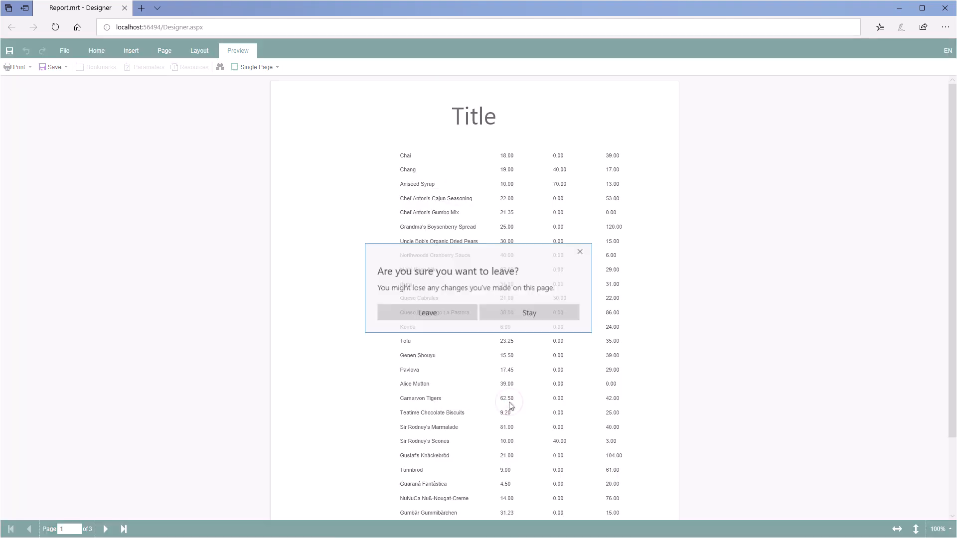
click(448, 313)
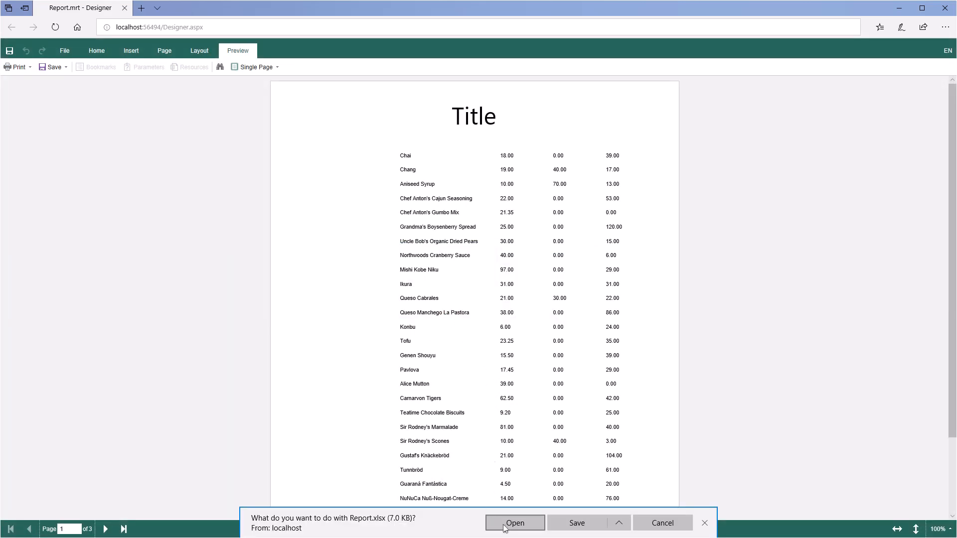
click(508, 528)
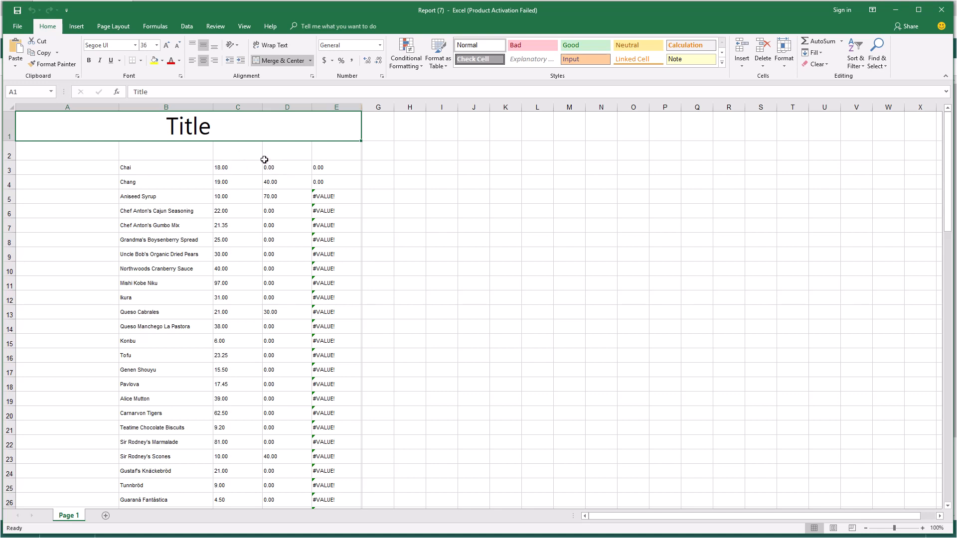
Step: Examine cell C3 and the calculated values in column E down the sheet, and close the workbook
click(204, 166)
click(259, 171)
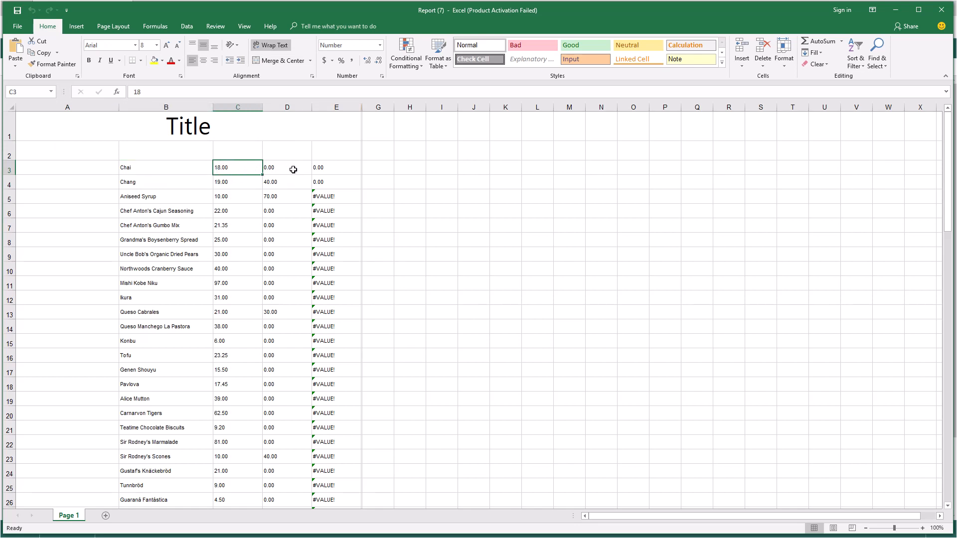
scroll(322, 199, down, 20)
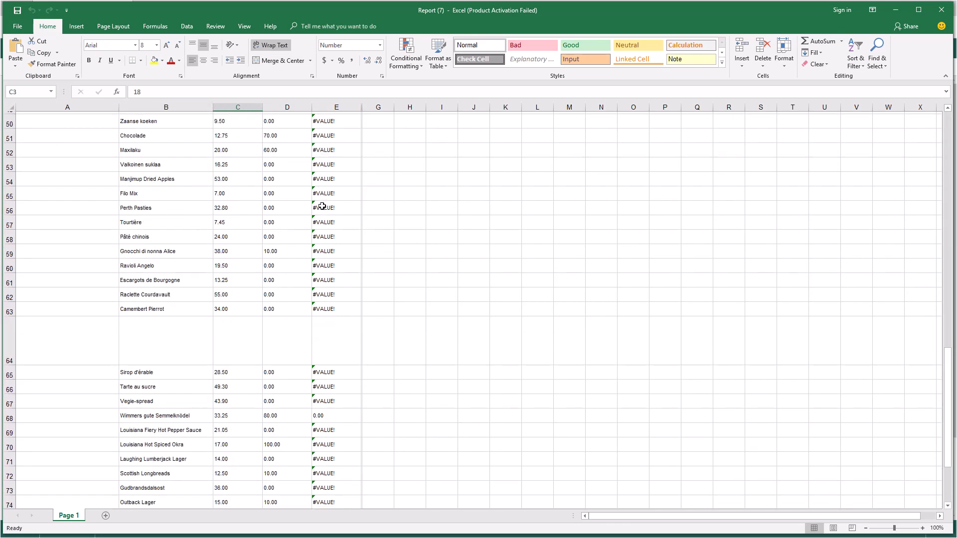
scroll(322, 206, down, 5)
scroll(322, 206, up, 20)
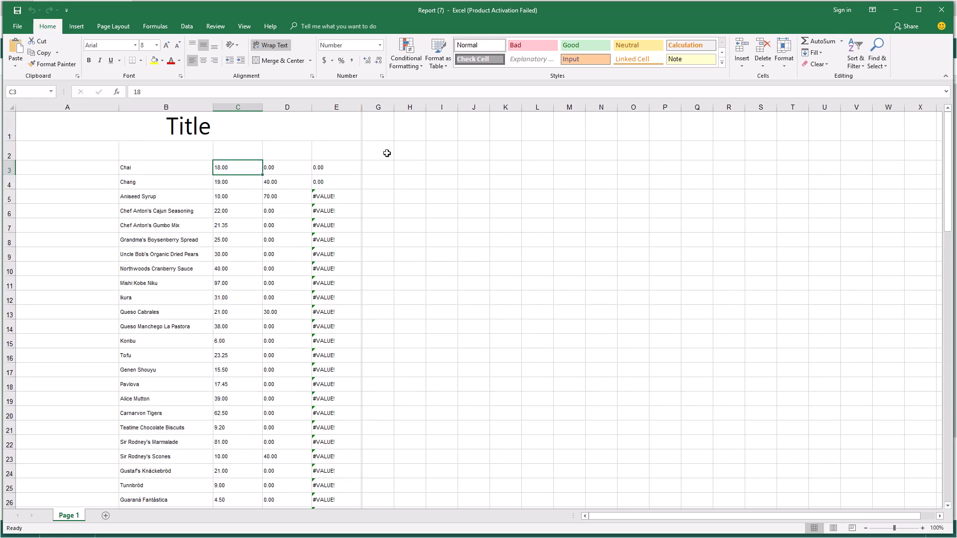
click(941, 10)
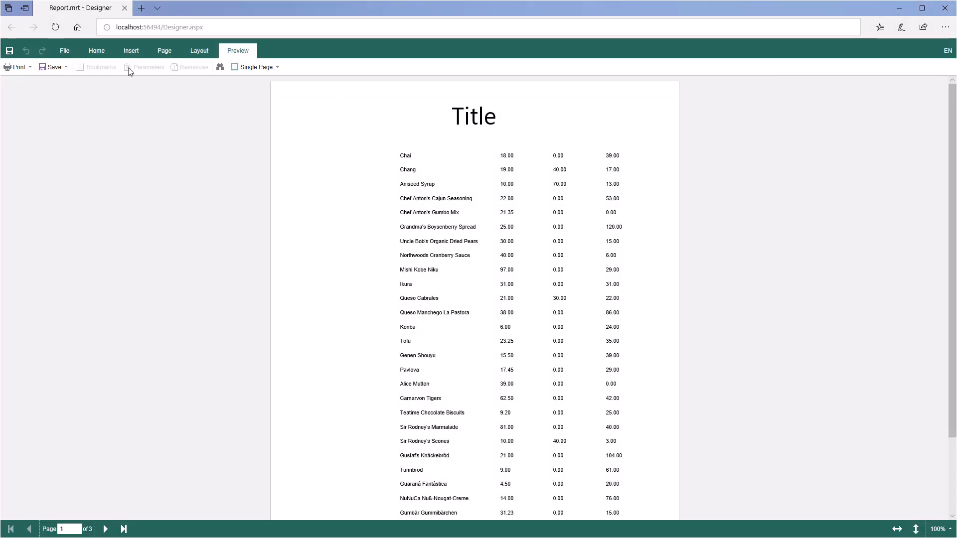
Step: Set the UnitsInStock component's Excel Value expression to =C{Line+2}*D{Line+2}
click(101, 53)
click(469, 195)
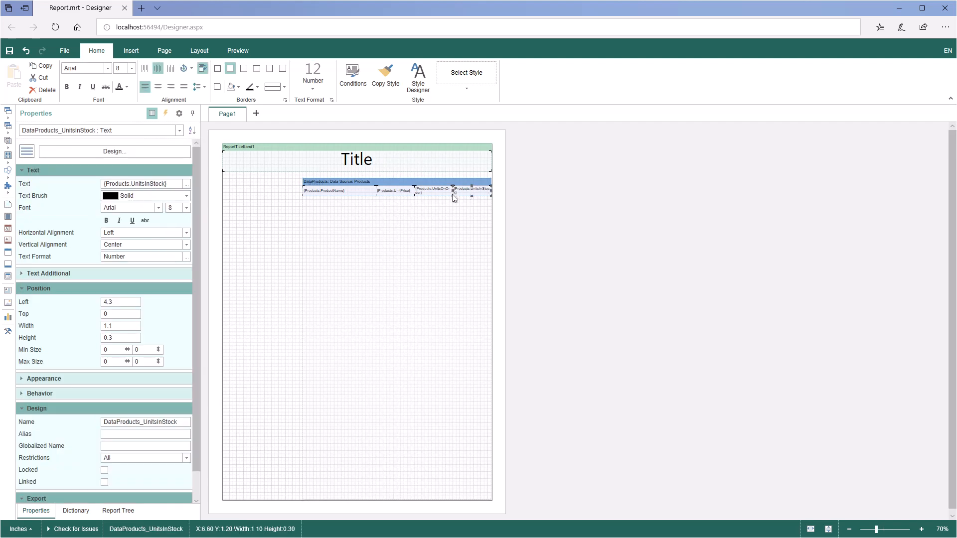
scroll(195, 396, down, 1)
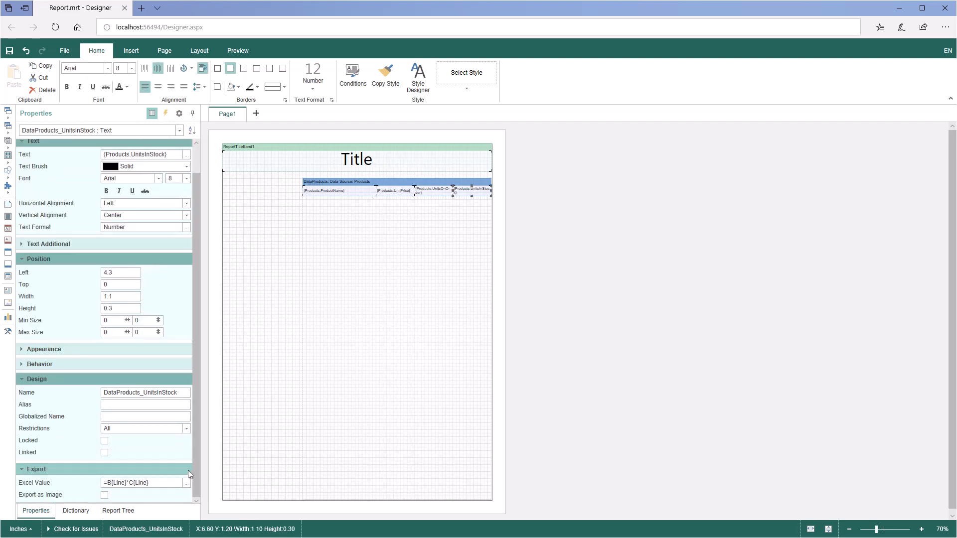
click(188, 471)
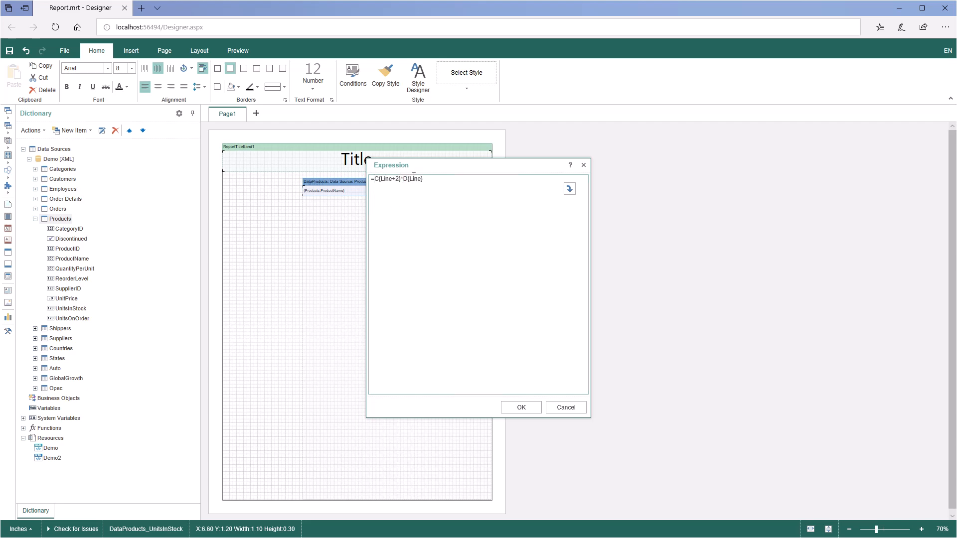
click(520, 408)
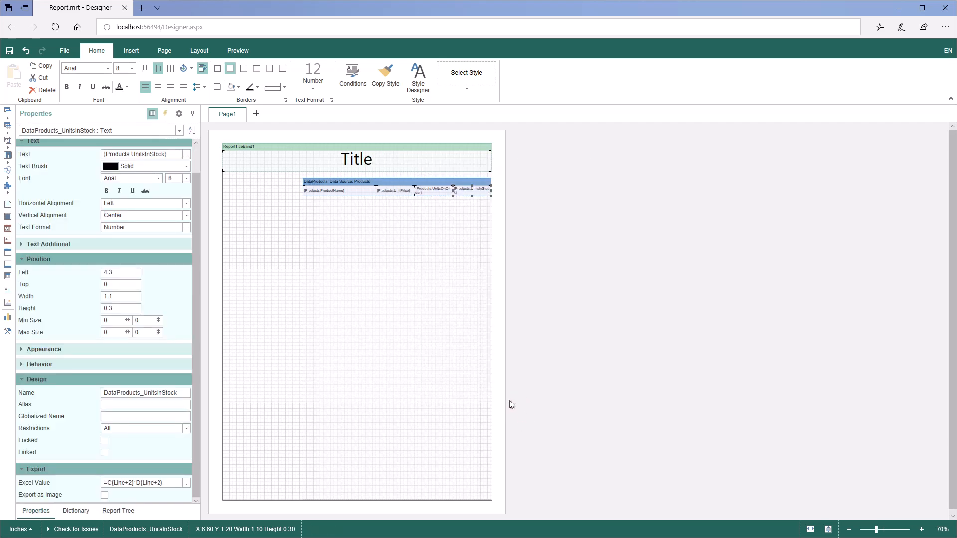
Step: Preview the report with the adjusted Excel Value expression, export it to Microsoft Excel with the default settings and open the exported file
click(237, 50)
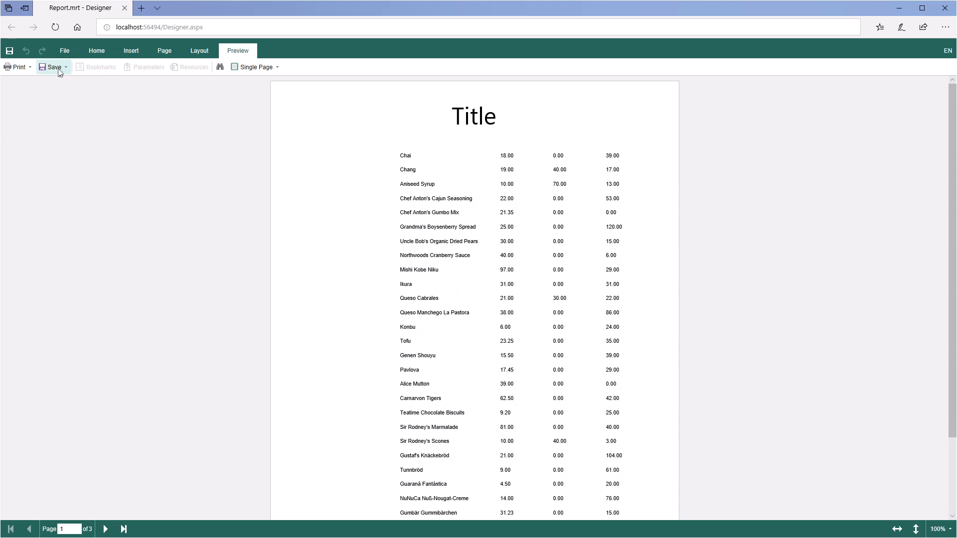
click(58, 72)
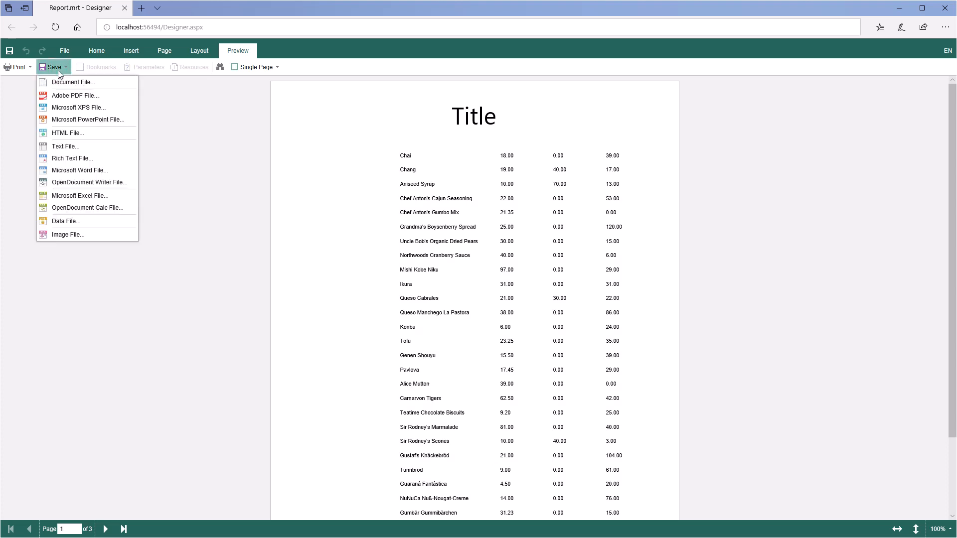
click(71, 197)
click(506, 396)
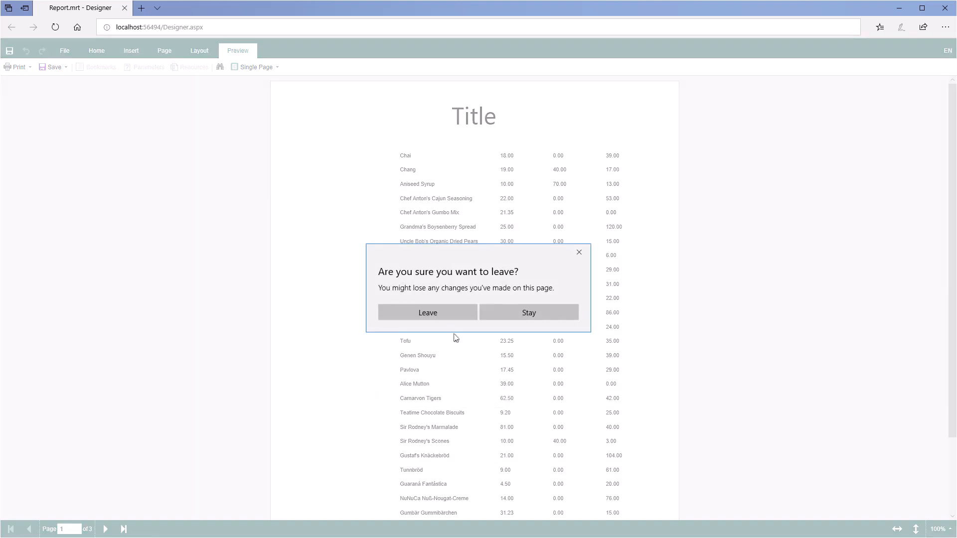
click(441, 315)
click(533, 527)
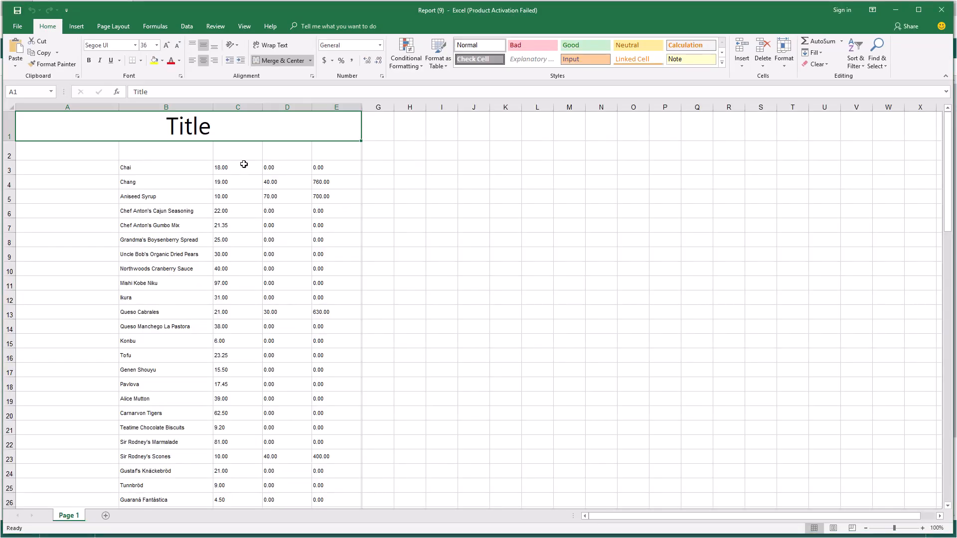
Step: Examine the calculated values down column E and the formulas in its Aniseed Syrup and Queso Cabrales rows, and close the workbook
click(244, 165)
scroll(324, 215, down, 15)
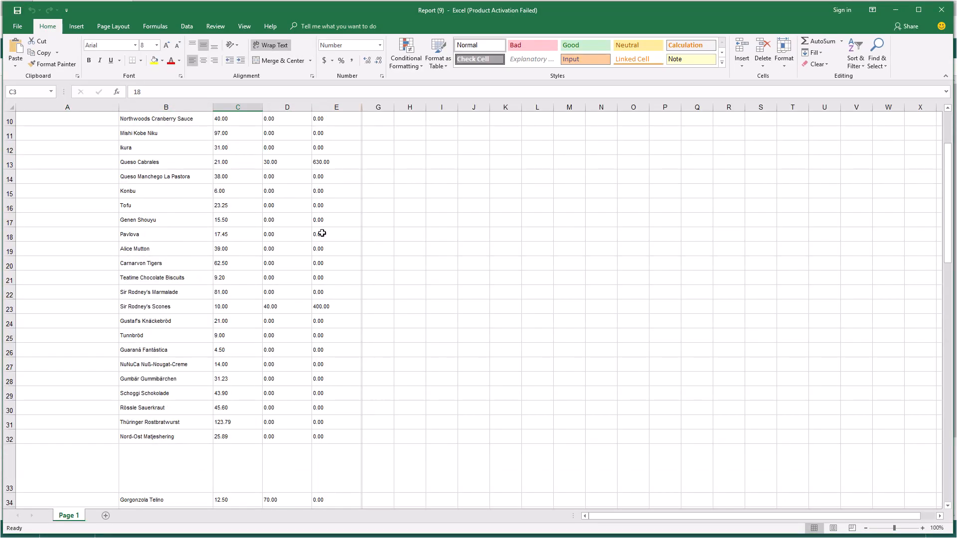
scroll(322, 235, down, 15)
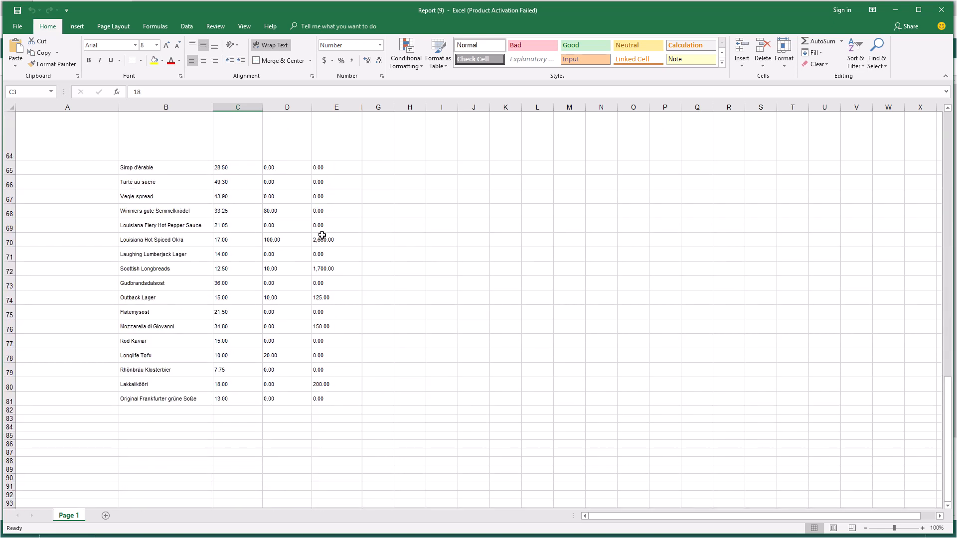
scroll(322, 236, up, 5)
scroll(322, 236, up, 20)
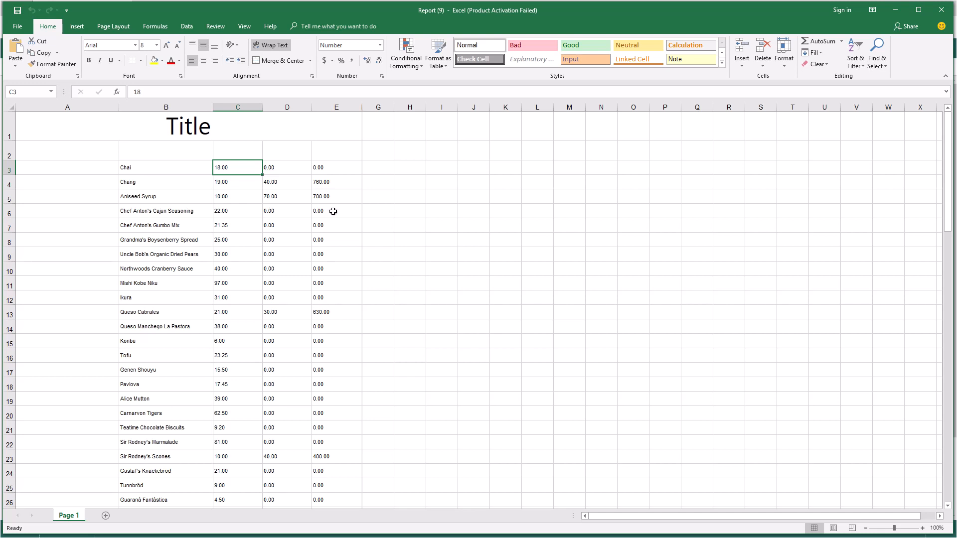
click(328, 192)
click(343, 313)
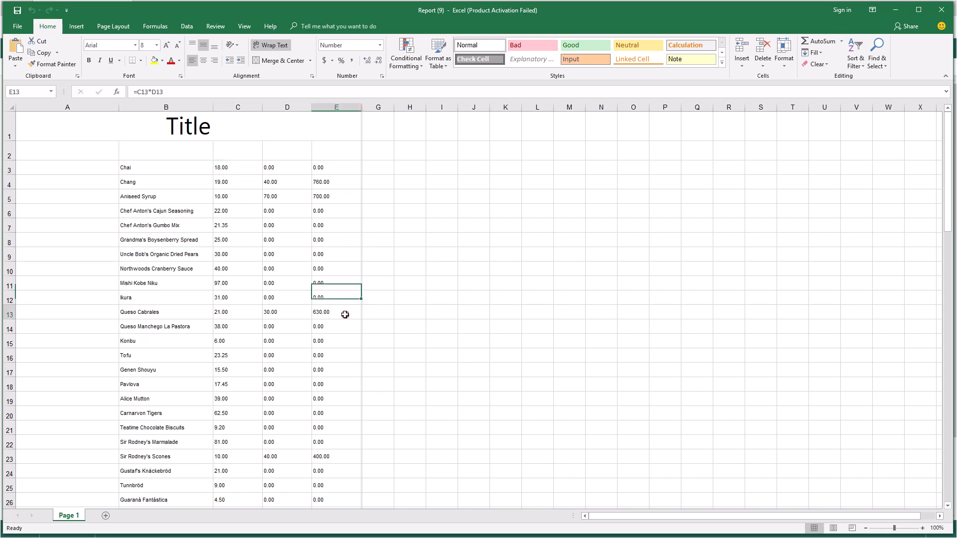
click(941, 11)
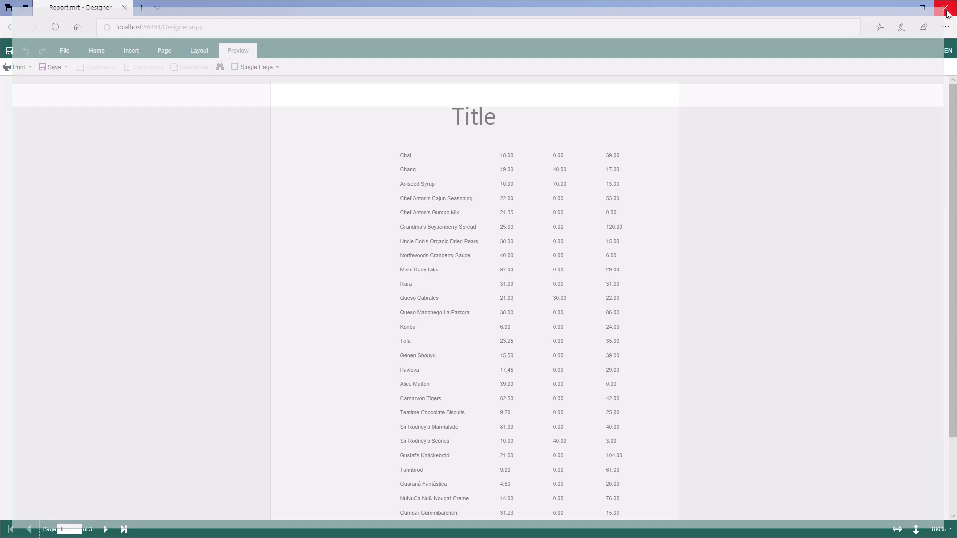